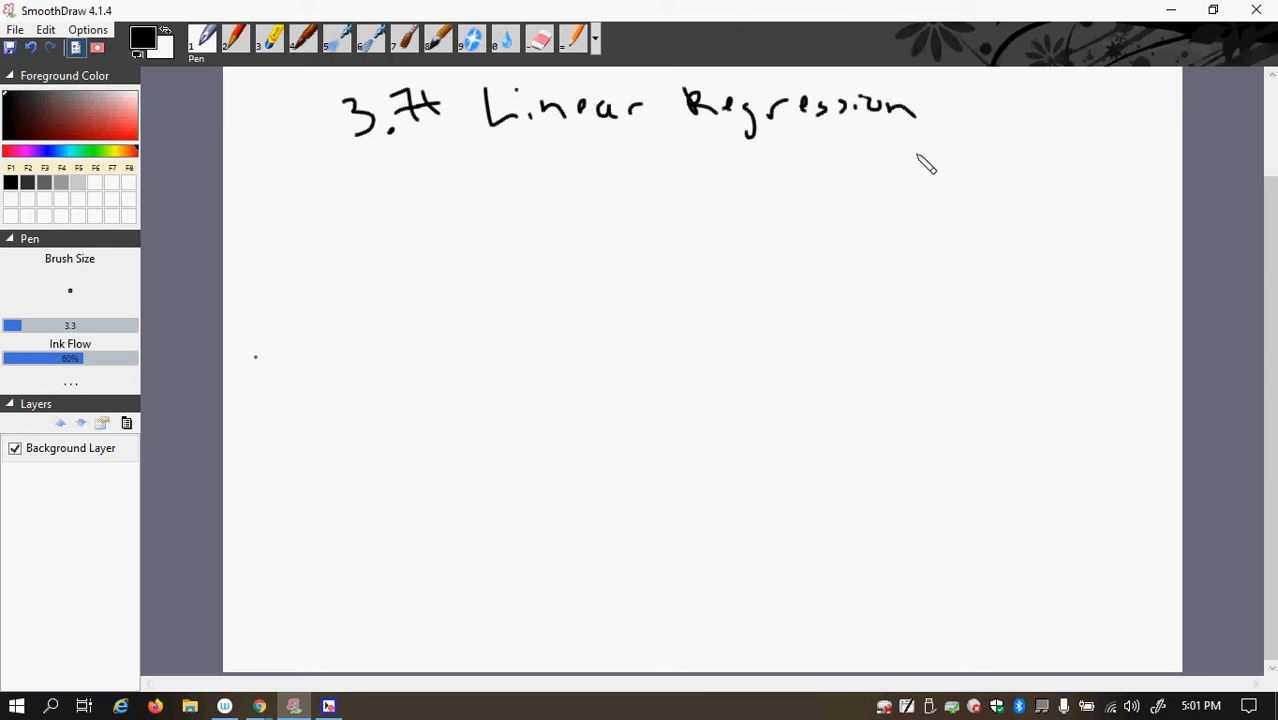
- Switch to the MathXL homework window with the residential phone expenditures regression question
left_click(260, 706)
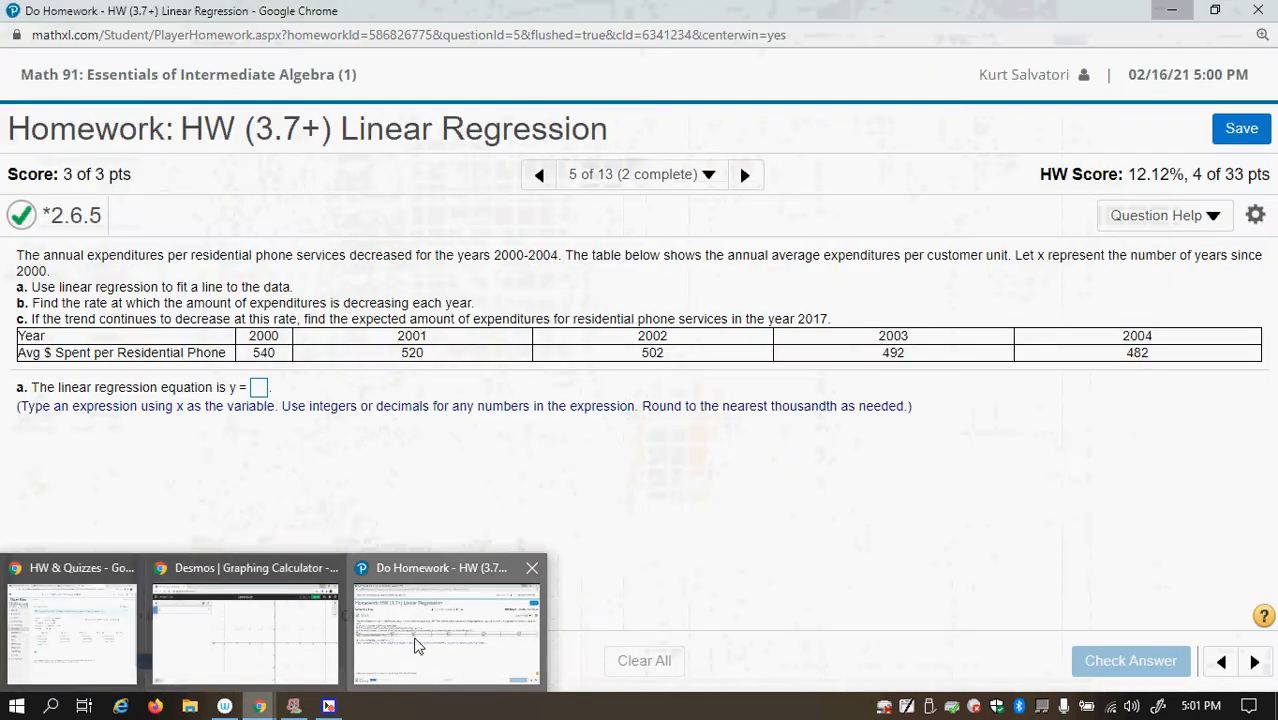
left_click(418, 646)
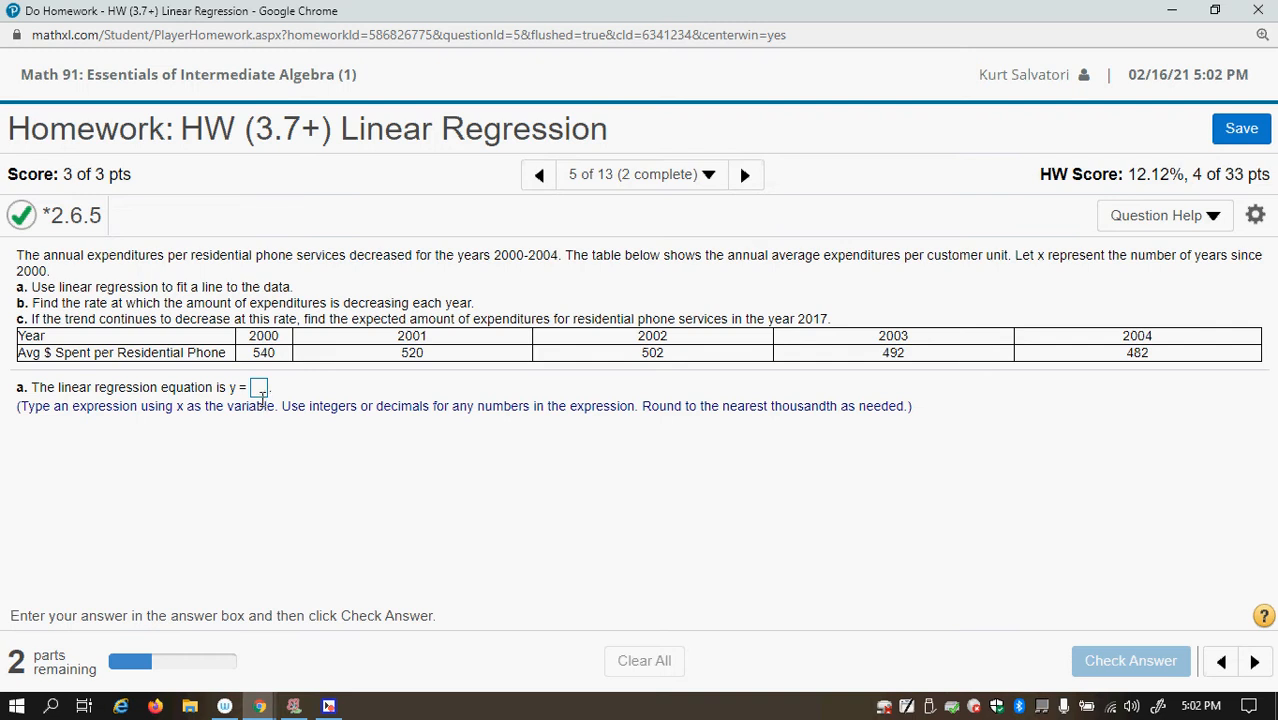
- Switch to the Desmos graphing calculator and add an empty data table
mouse_move(259, 708)
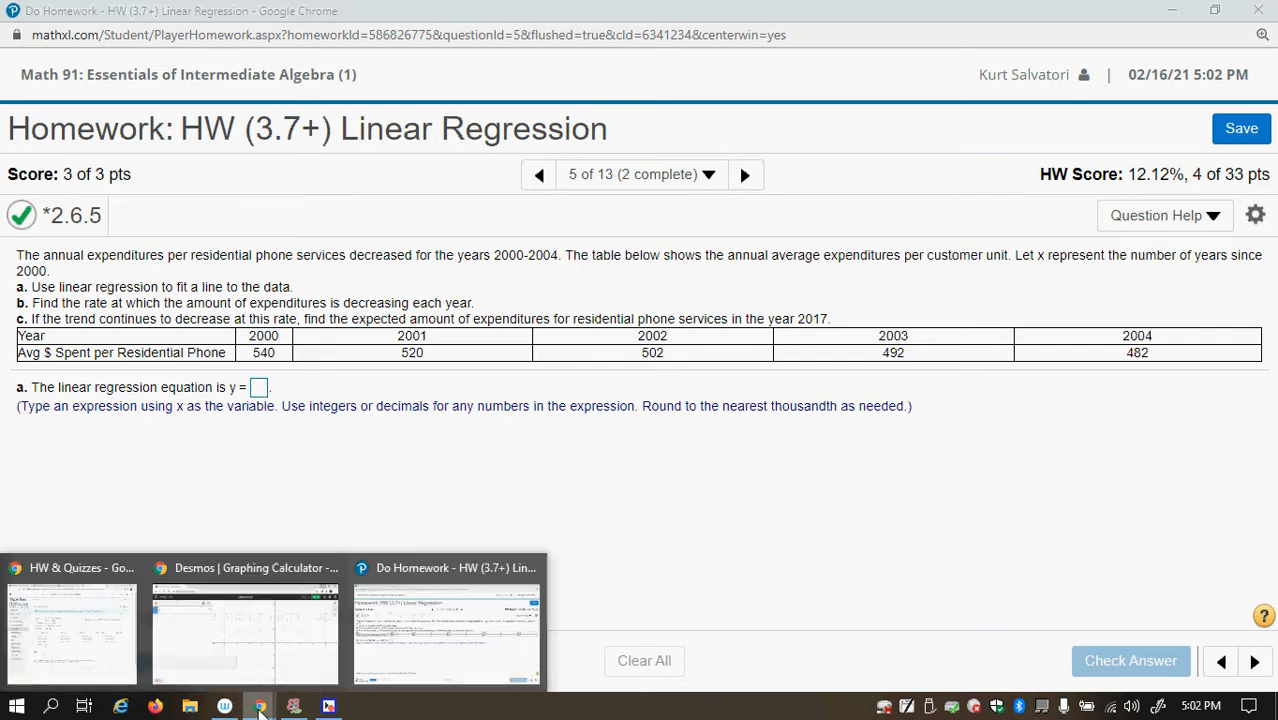
left_click(260, 653)
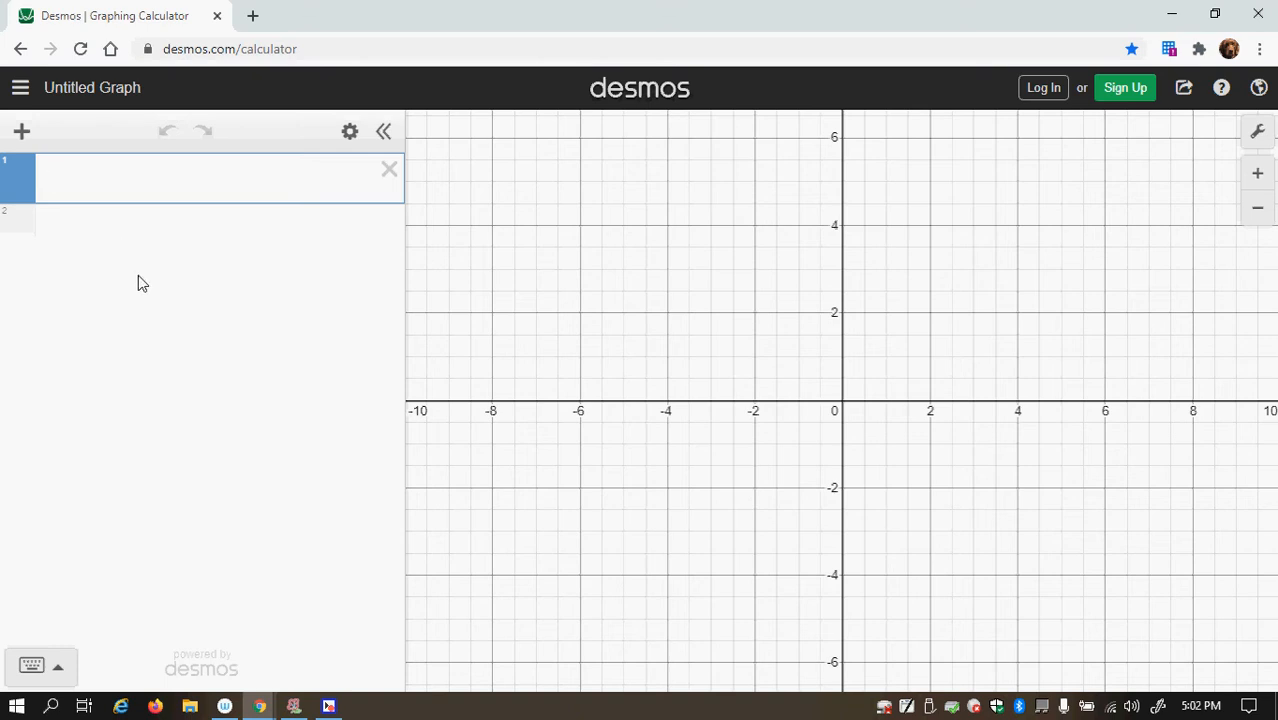
left_click(21, 135)
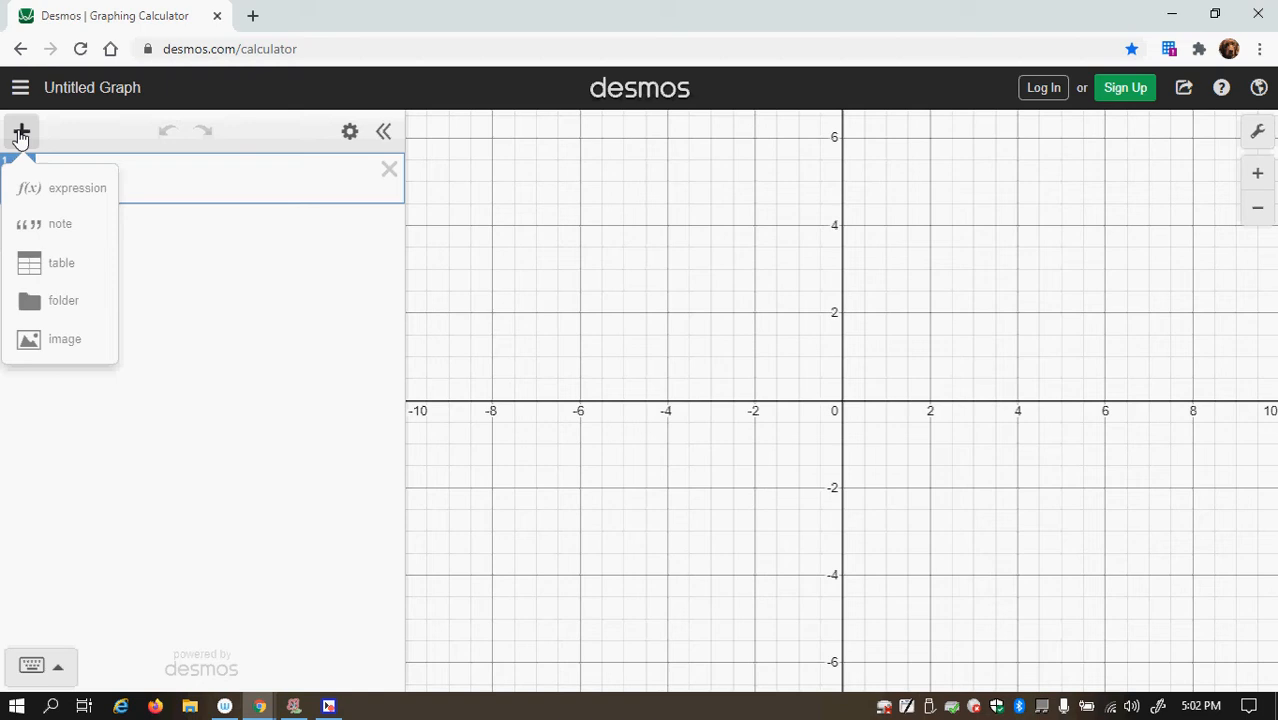
left_click(42, 266)
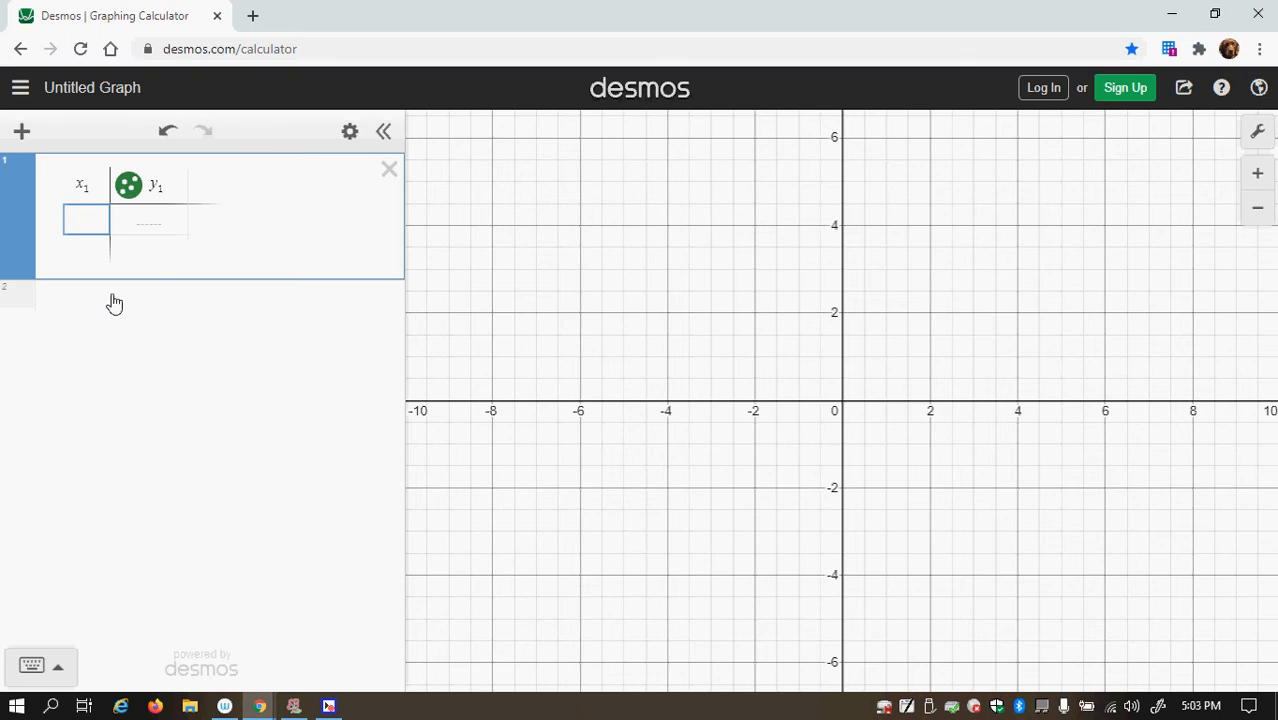
- Enter the first three data points in the table: (0, 540), (1, 520) and (2, 502)
type("0")
key("Right")
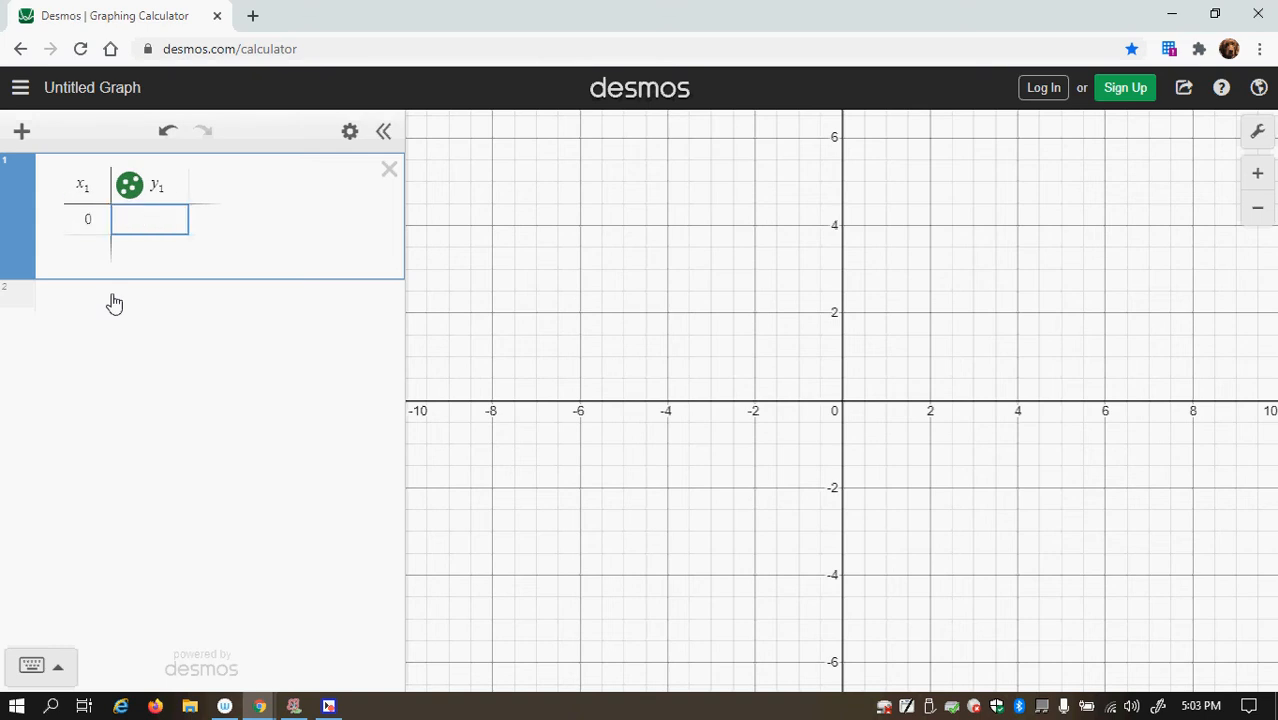
type("540")
key("Return")
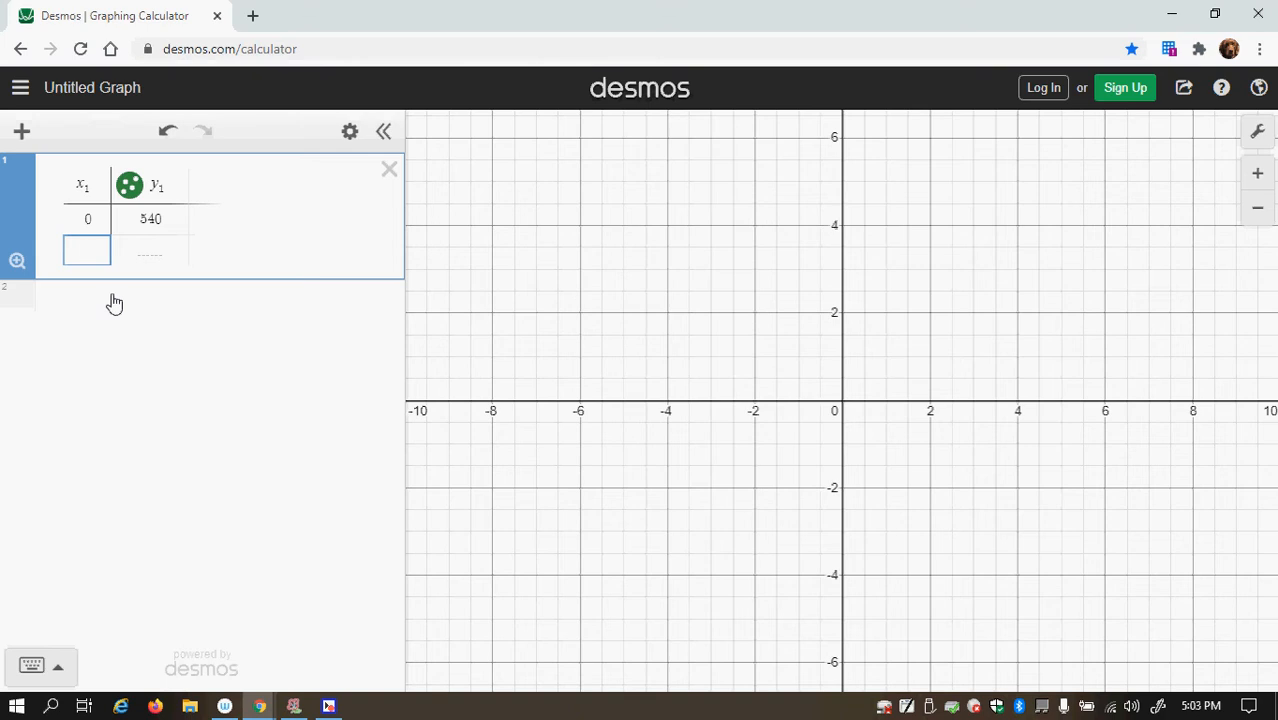
type("1")
key("Right")
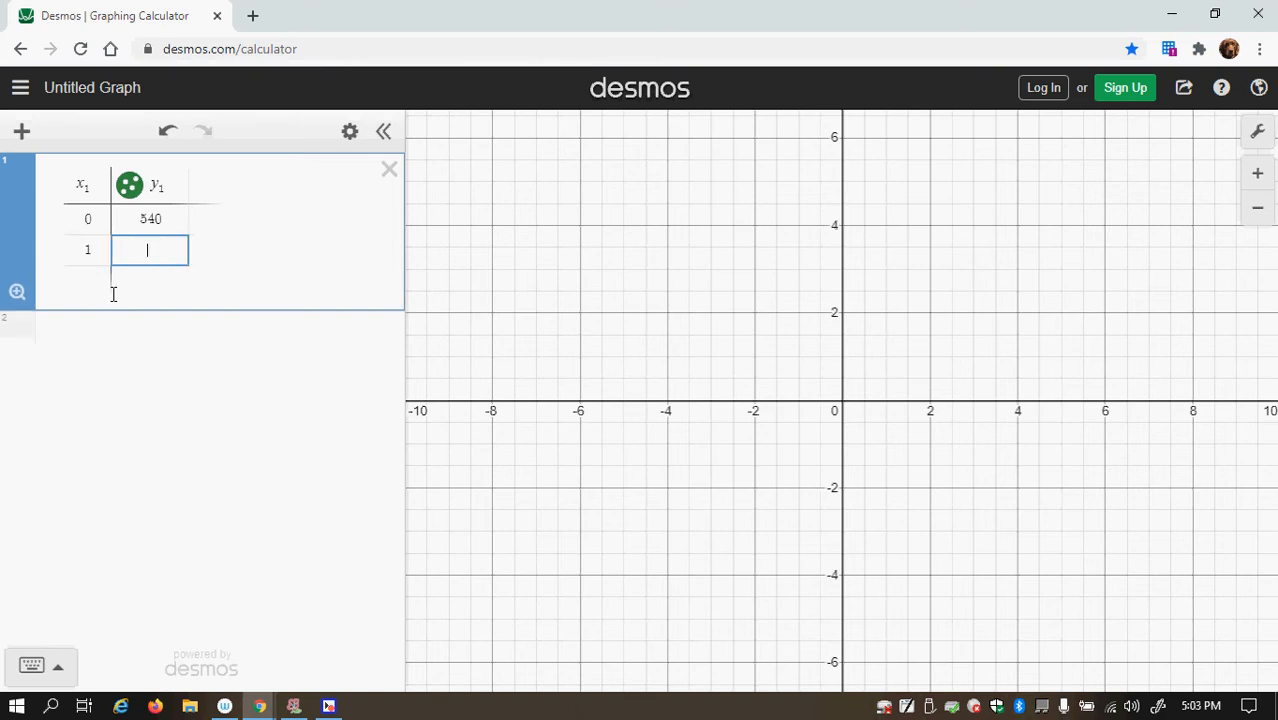
type("520")
key("Return")
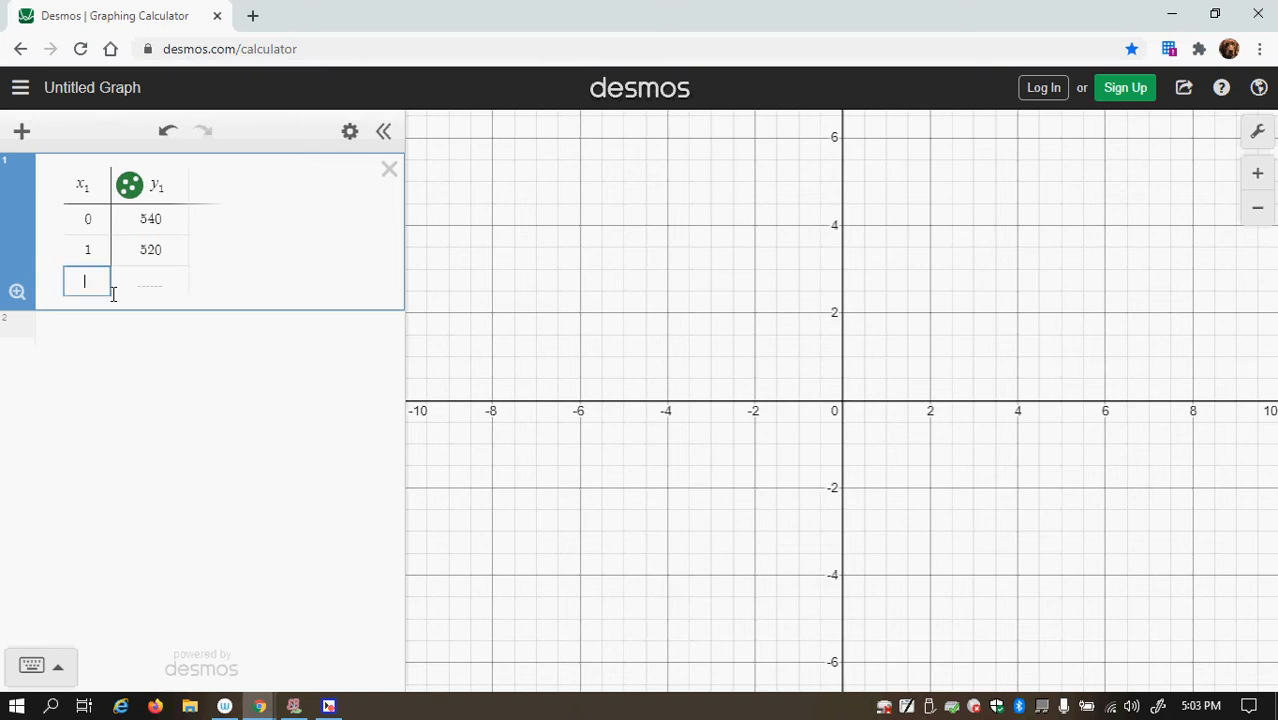
type("2")
key("Right")
type("502")
key("Return")
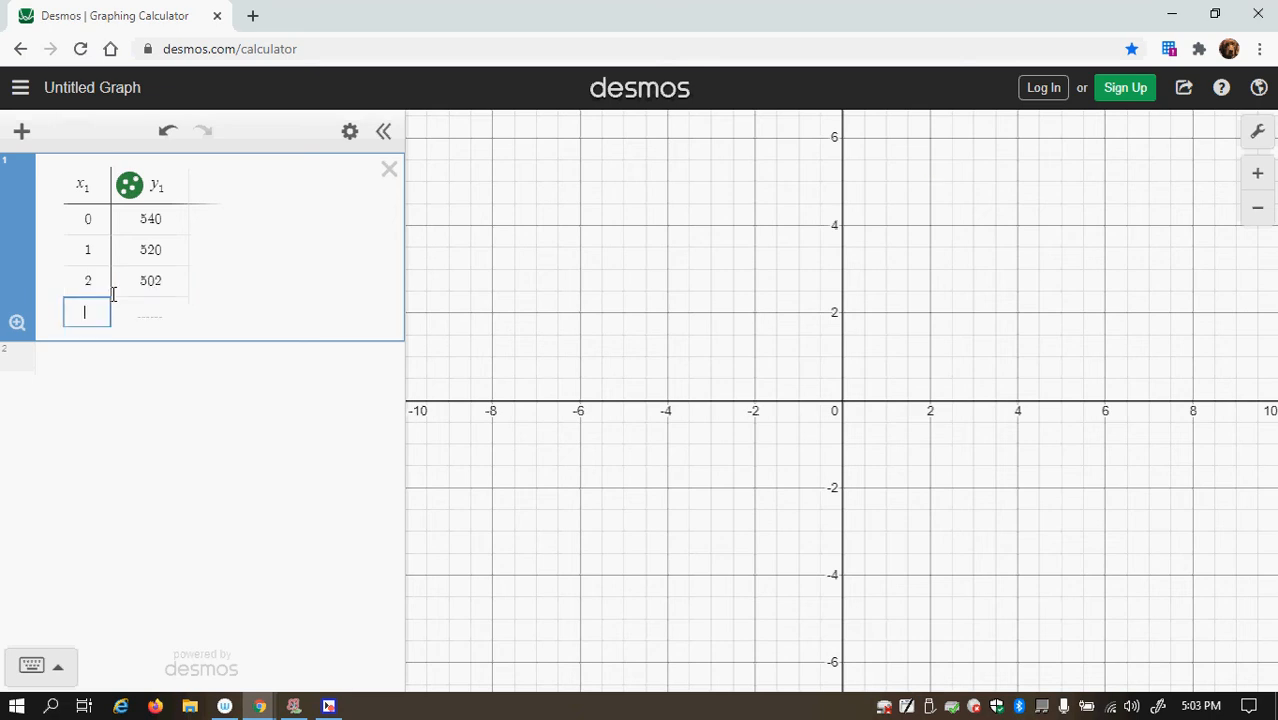
- Add the points (3, 492) and (4, 482) to the table and fit the graph view to the data
type("3")
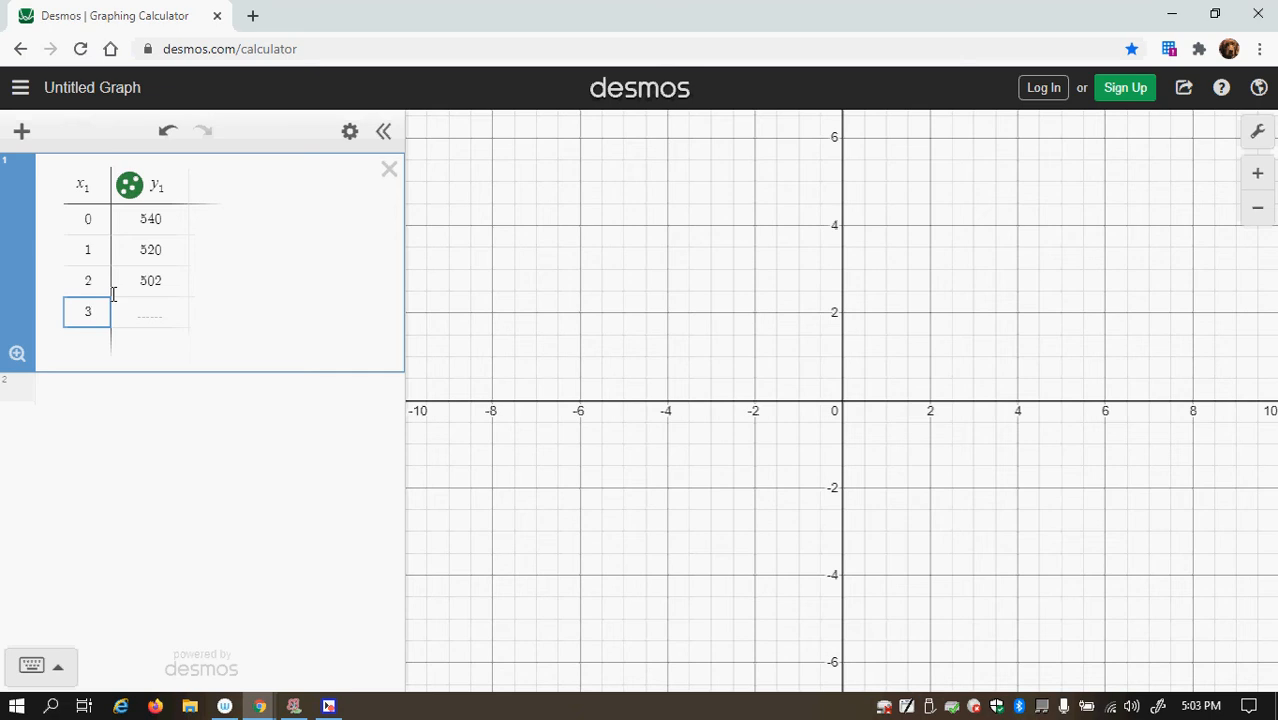
key("Tab")
type("492")
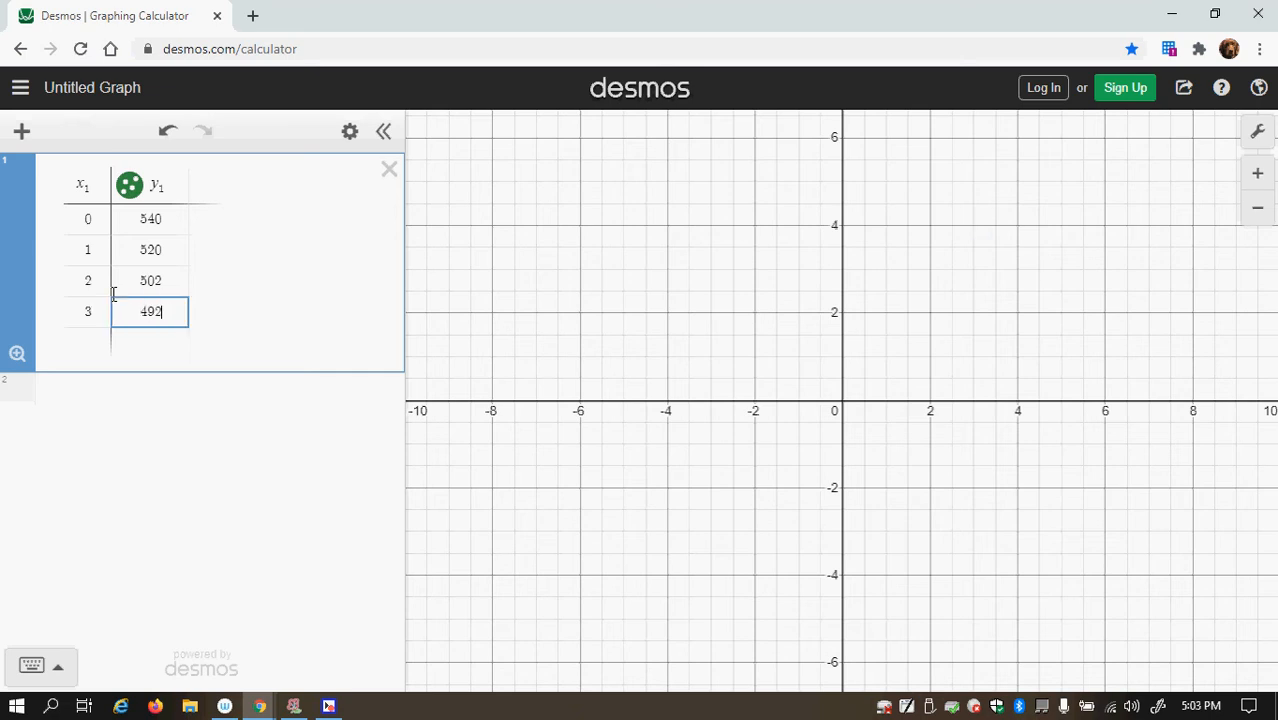
key("Tab")
type("4")
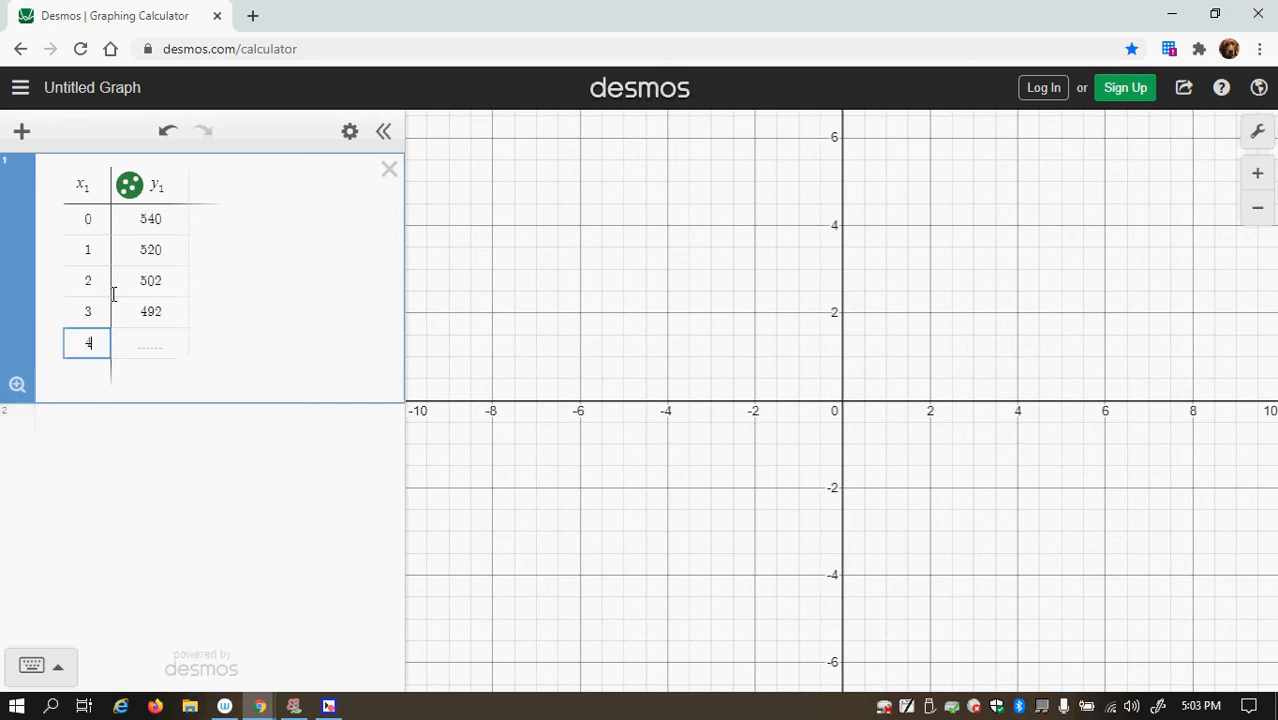
key("Tab")
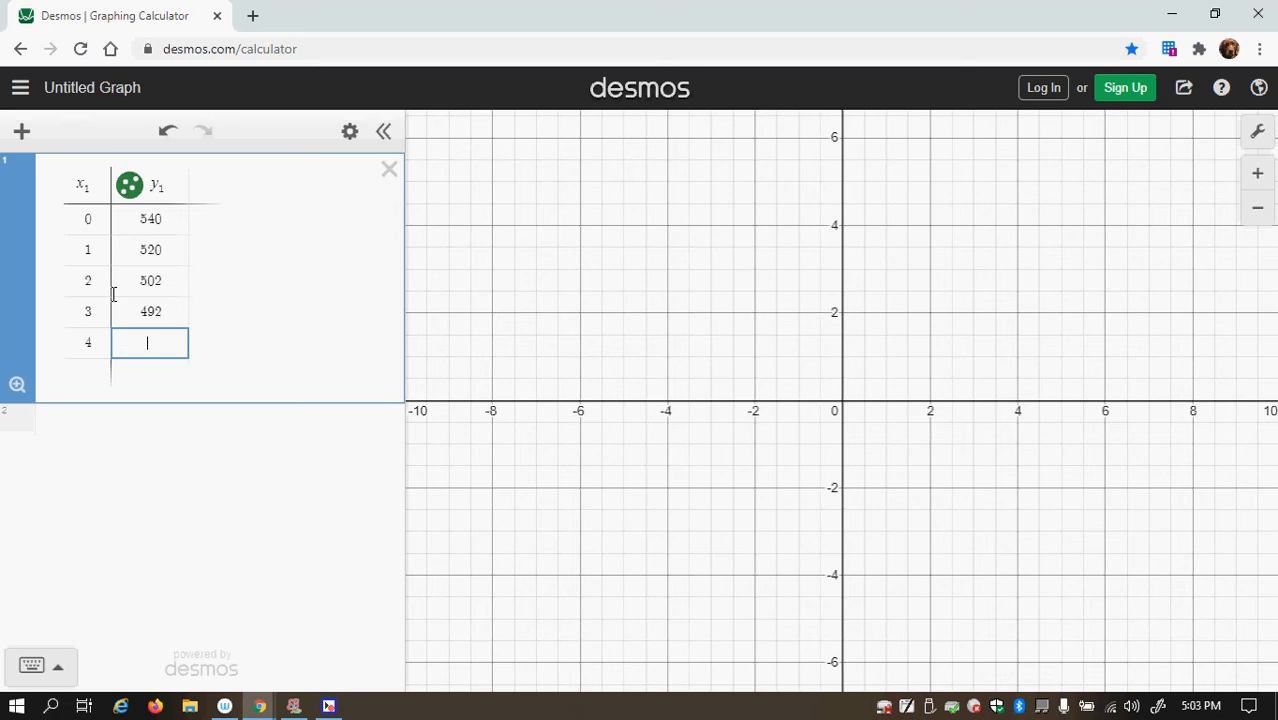
type("482")
left_click(17, 386)
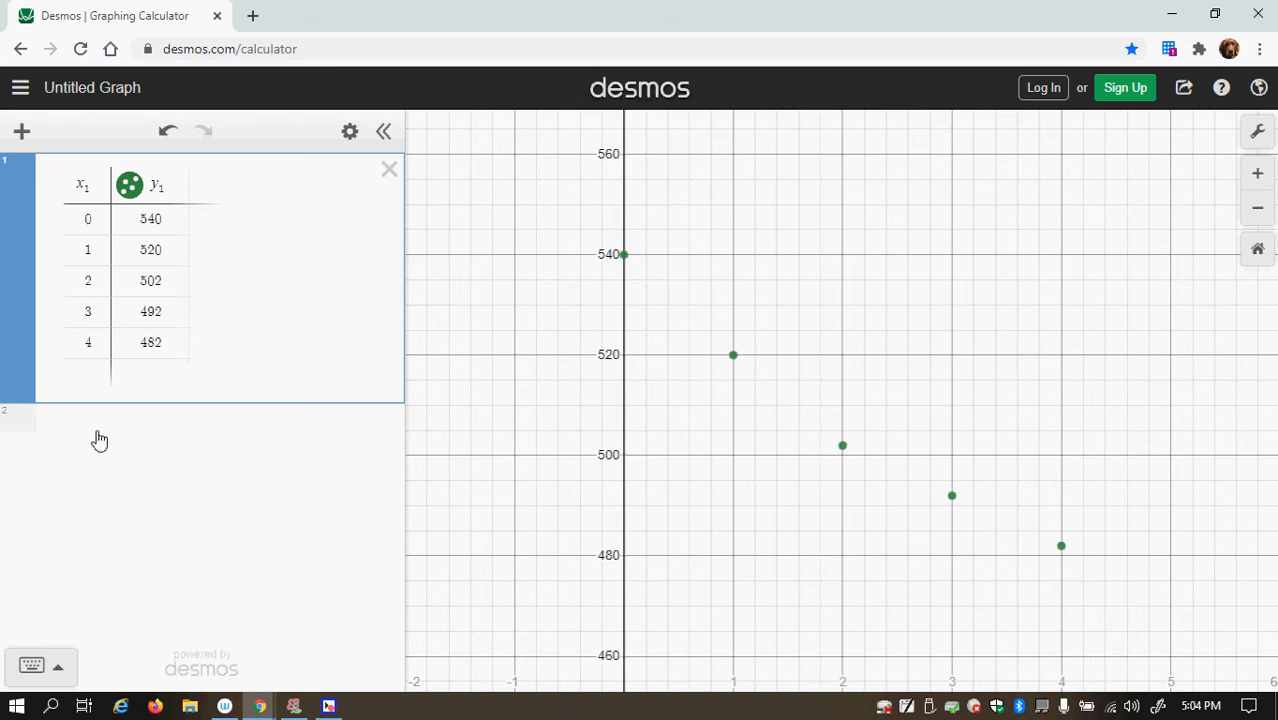
- Enter the linear regression y₁ ~ mx₁ + b in a new expression below the table and hide the on-screen keypad
left_click(148, 470)
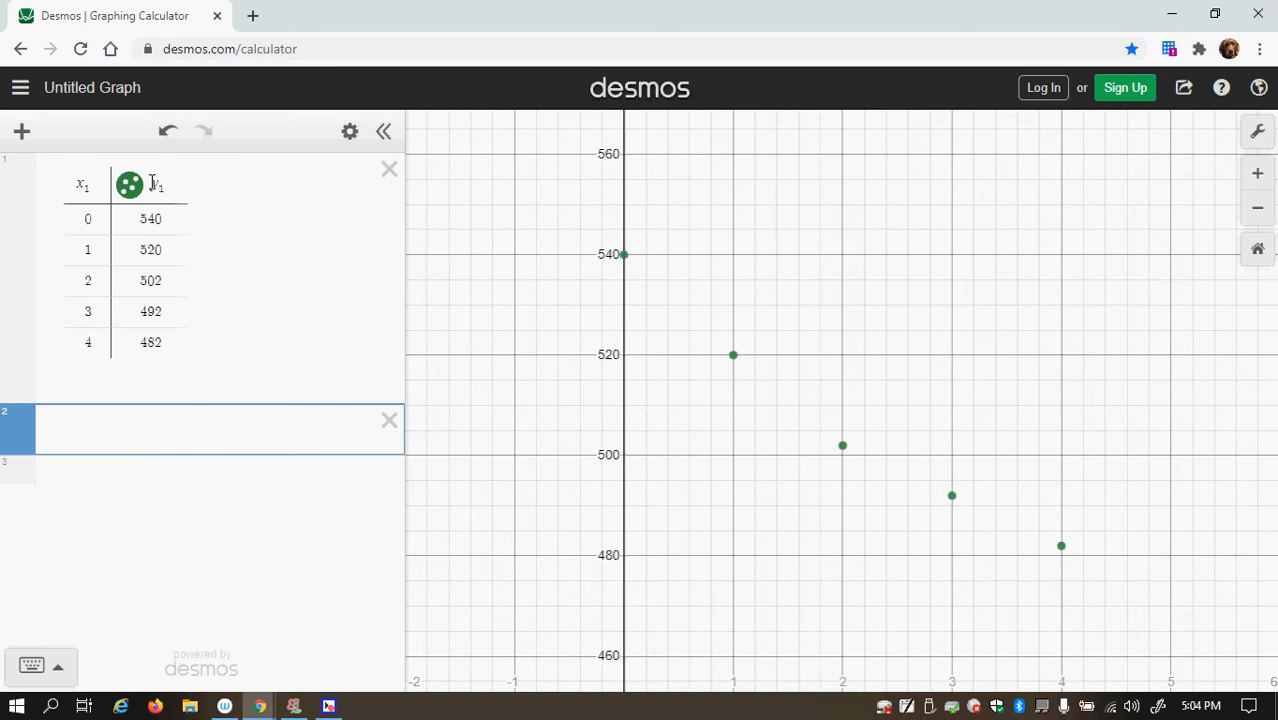
left_click(31, 665)
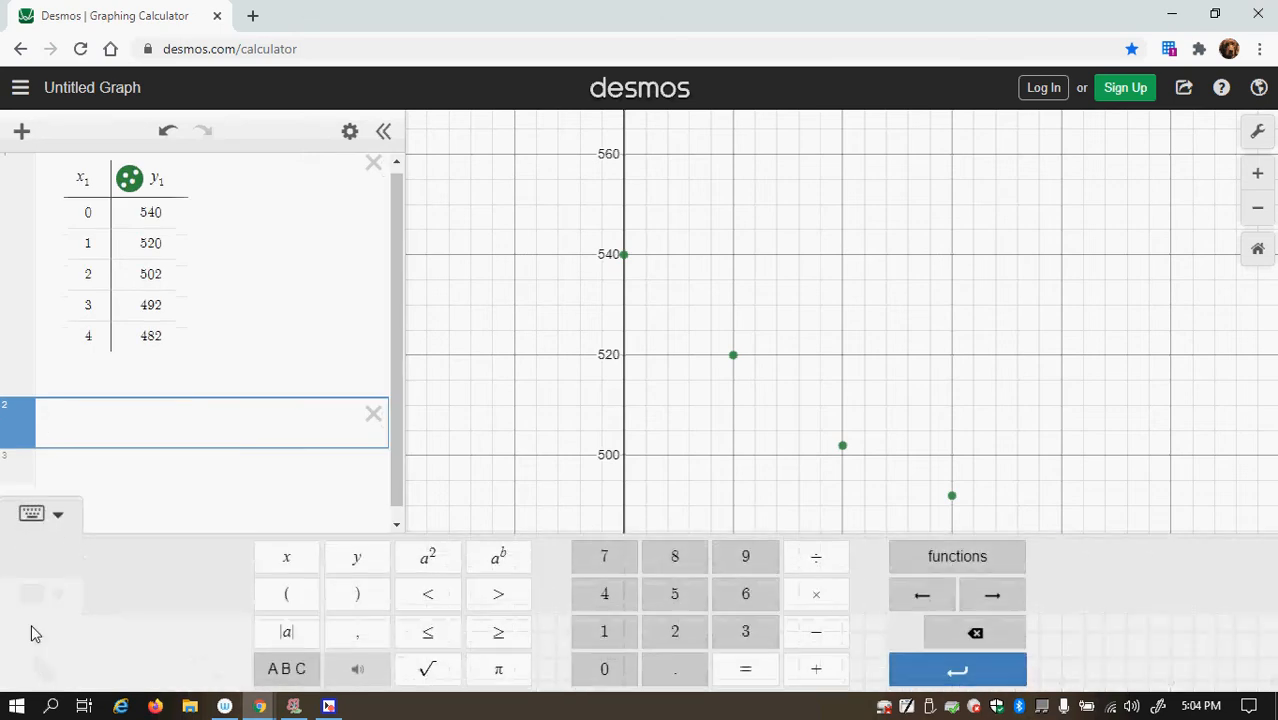
left_click(357, 566)
left_click(604, 631)
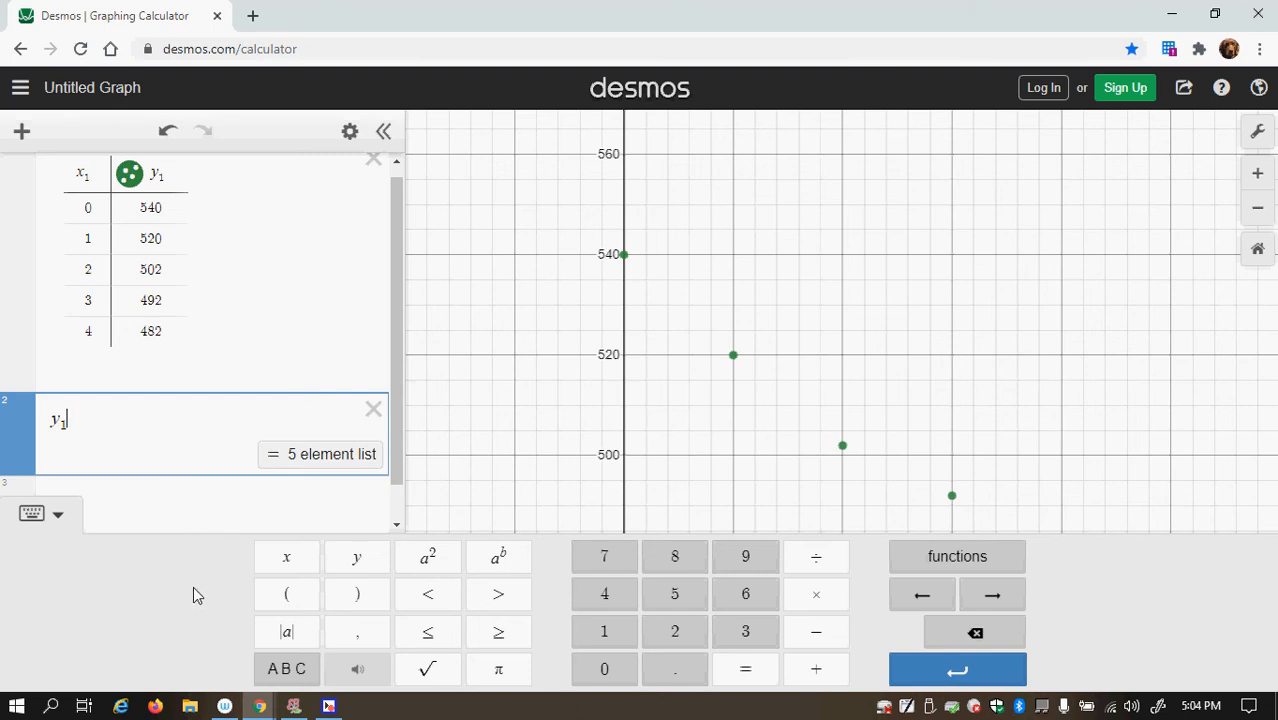
type("~")
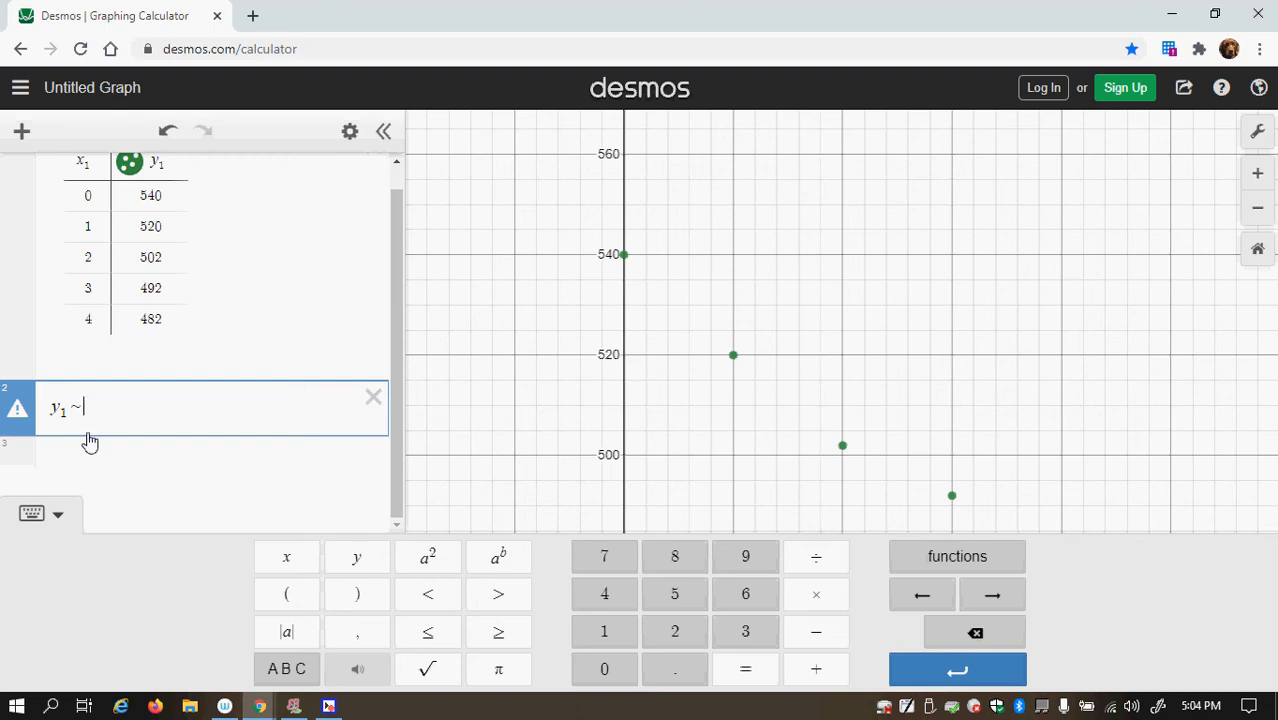
type("m")
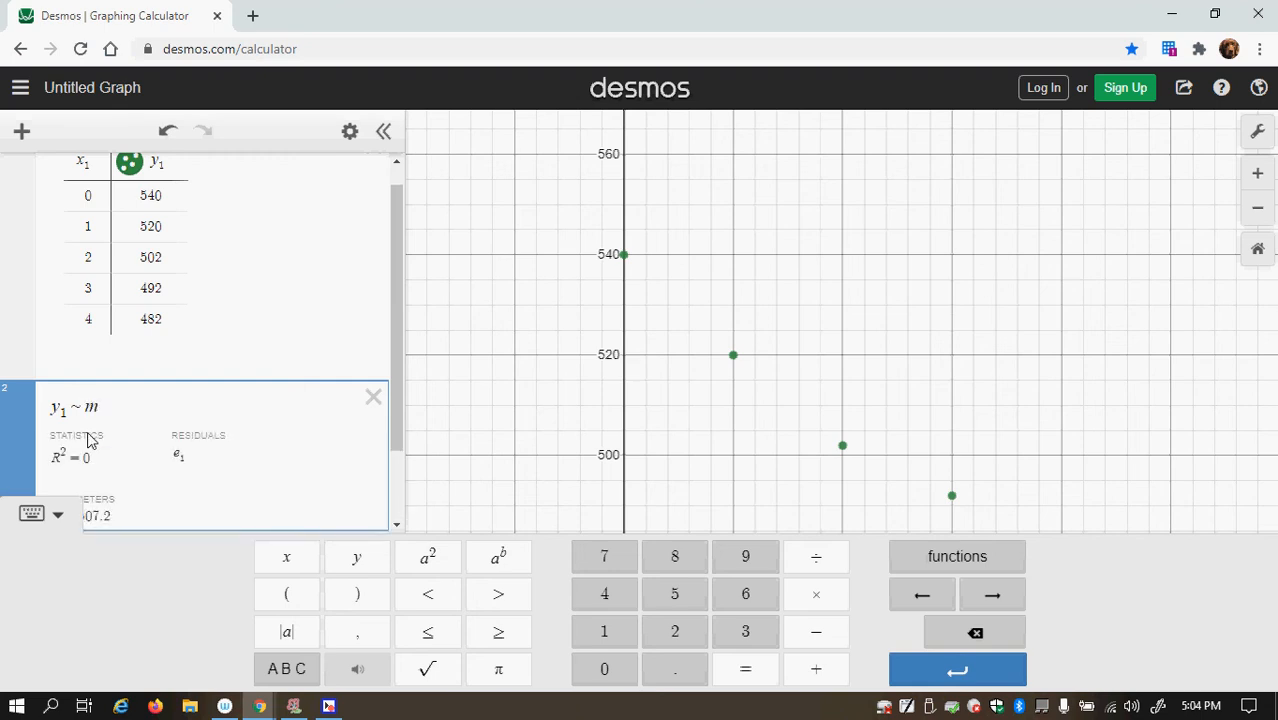
type("x")
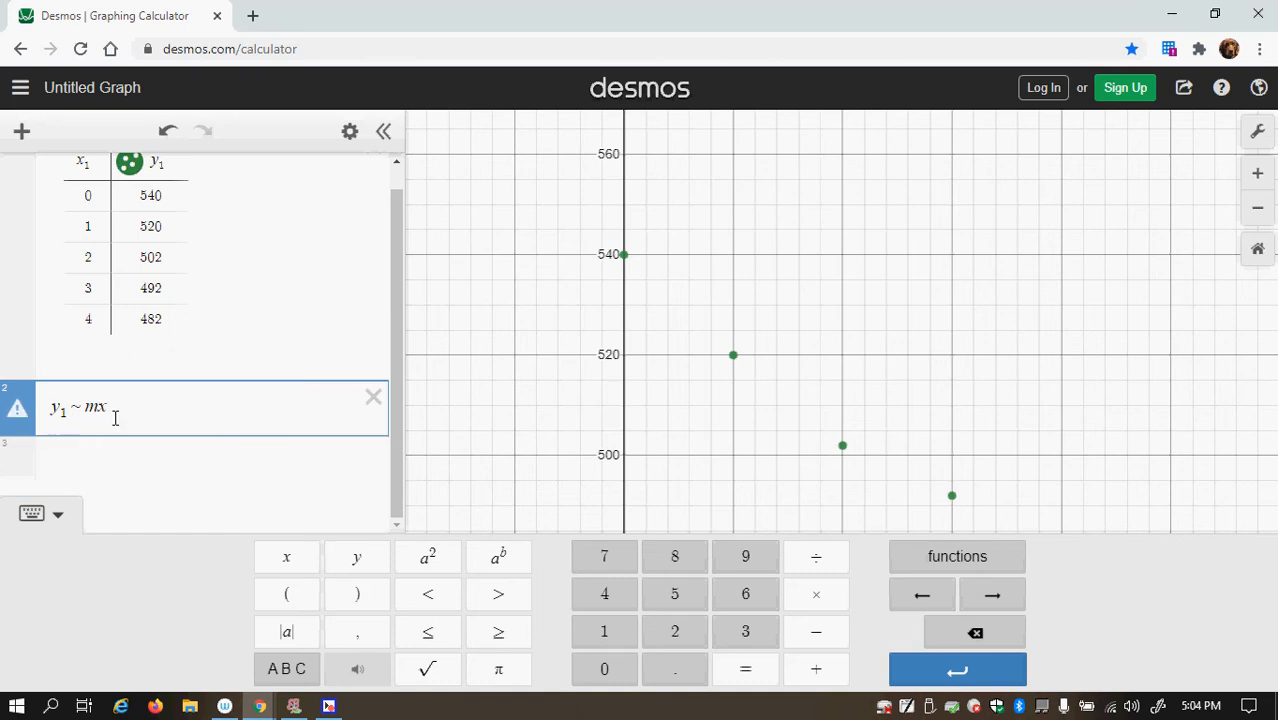
left_click(599, 641)
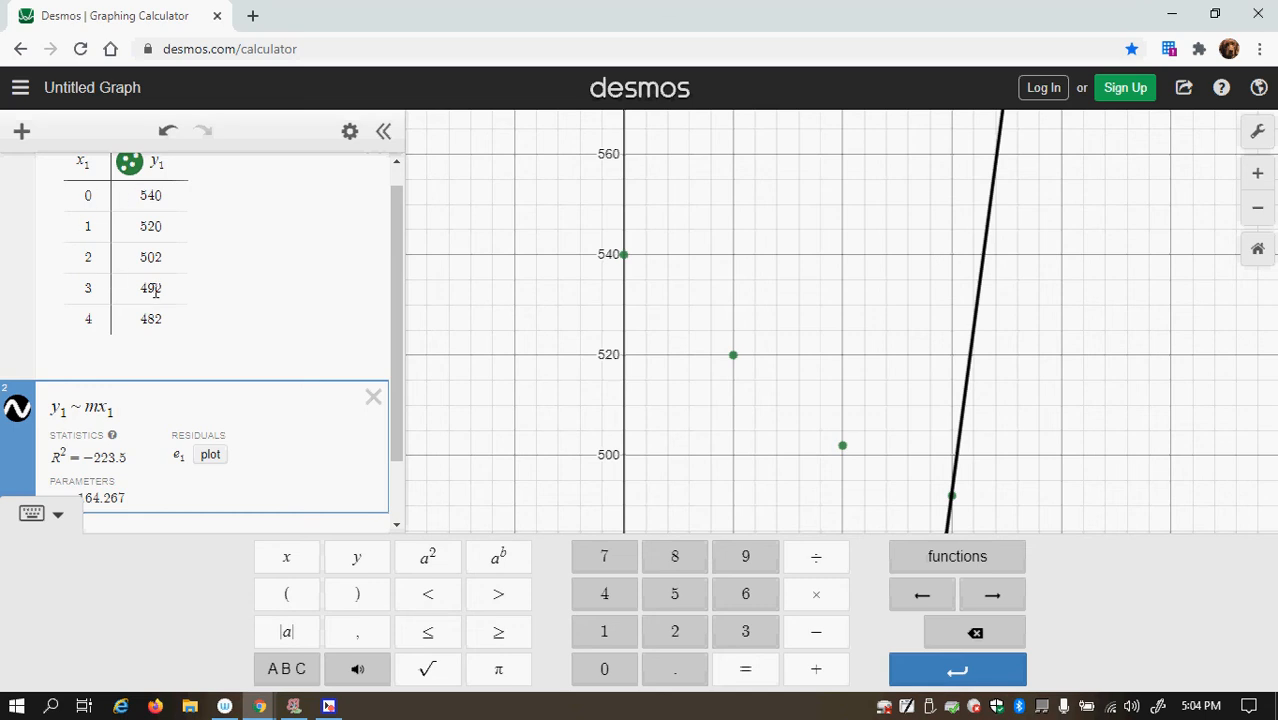
type("+b")
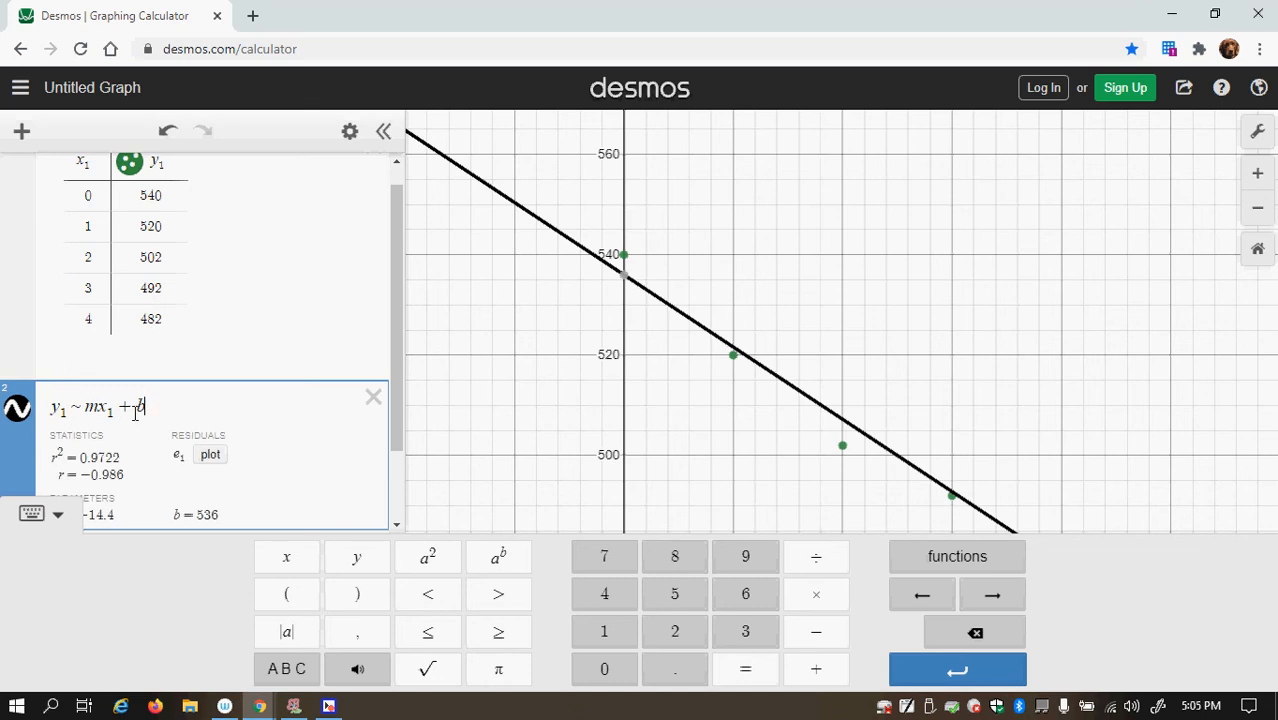
left_click(45, 514)
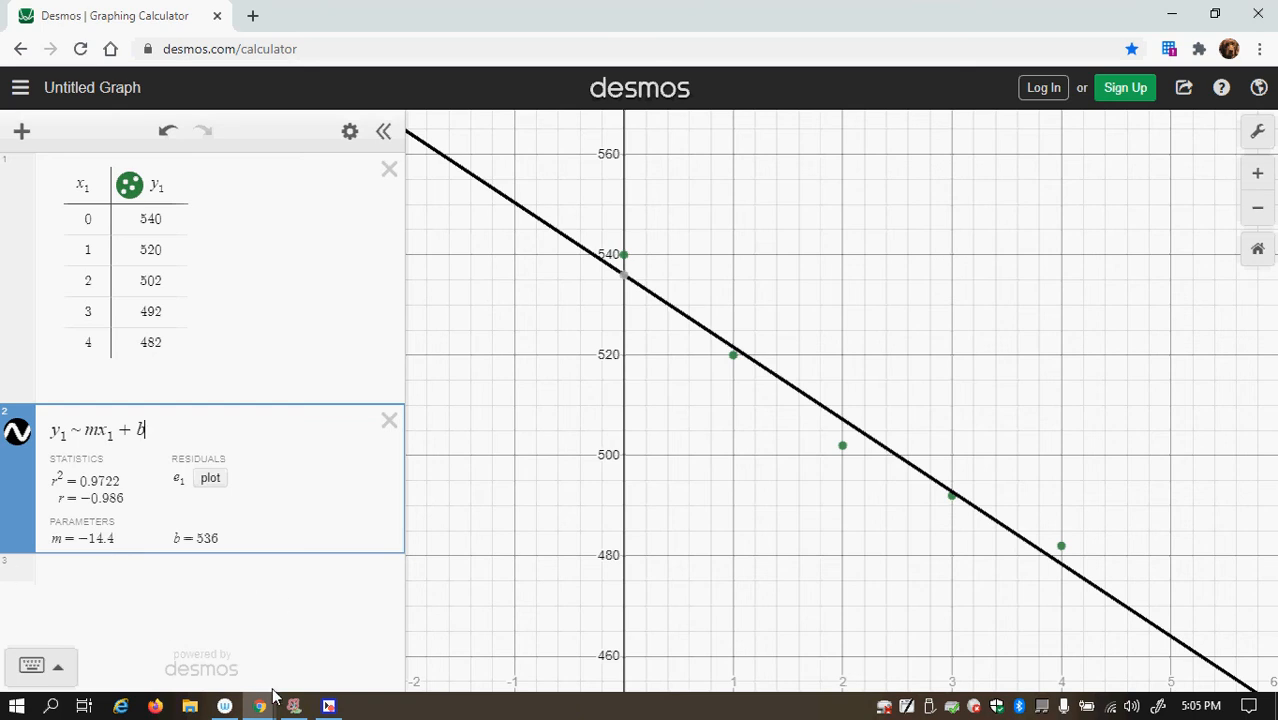
- Switch to the MathXL homework and submit -14.4x+536 as the regression equation in part a
mouse_move(255, 708)
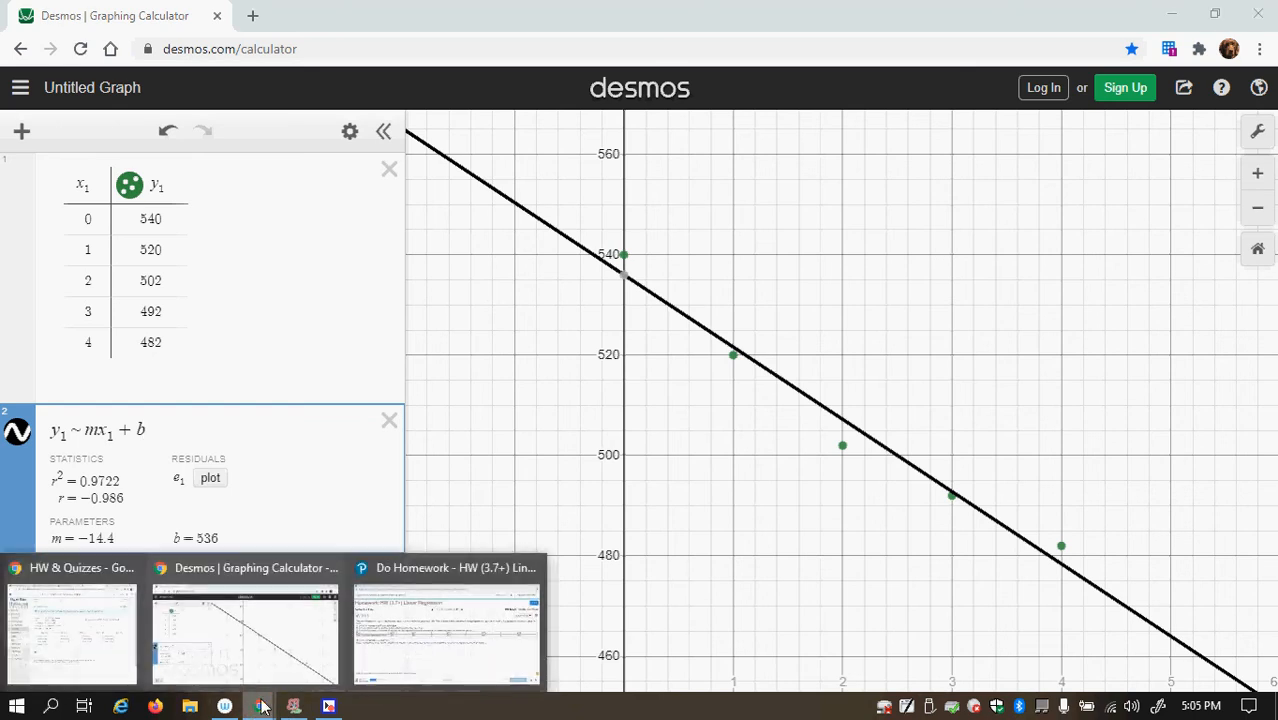
left_click(404, 648)
left_click(265, 386)
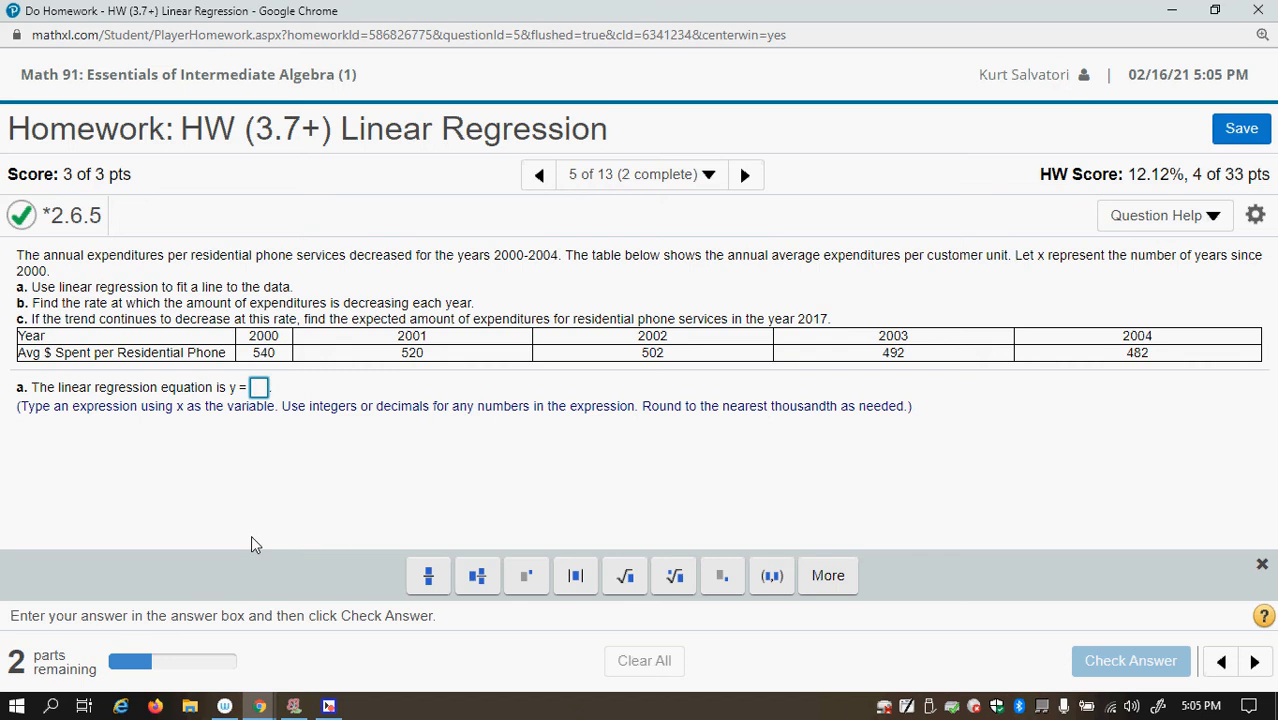
type("-14")
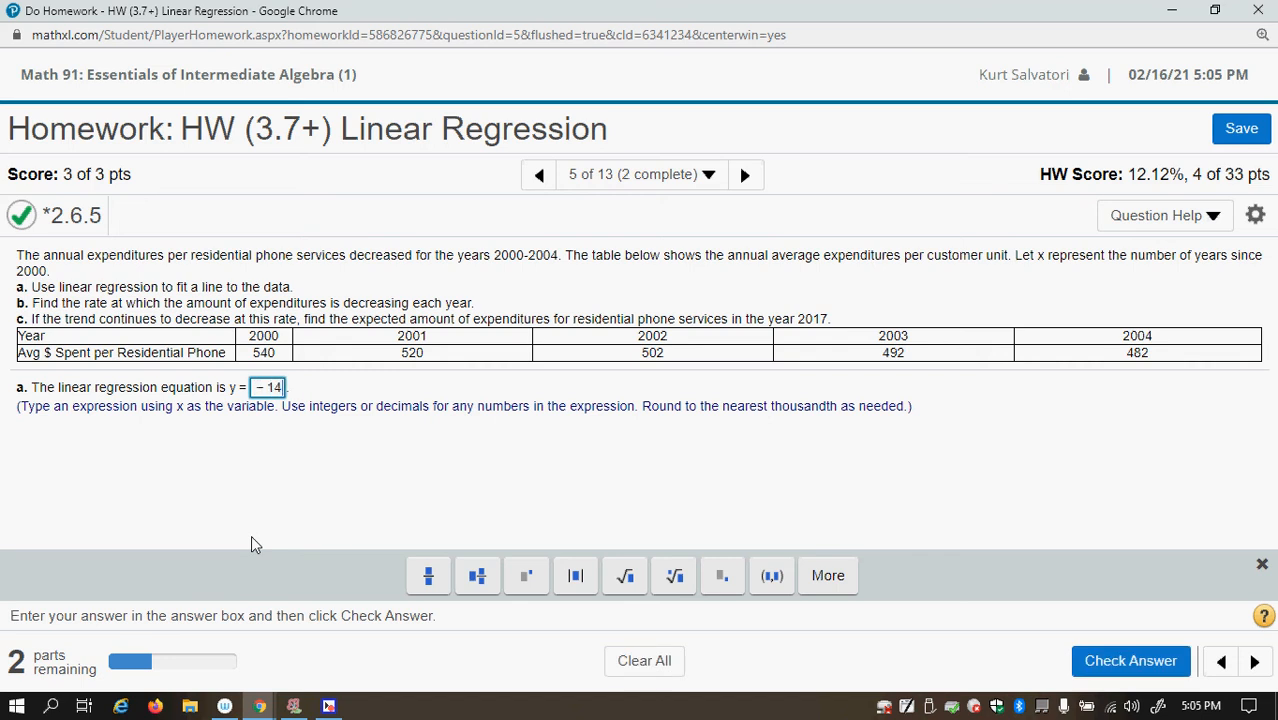
type(".4x+536")
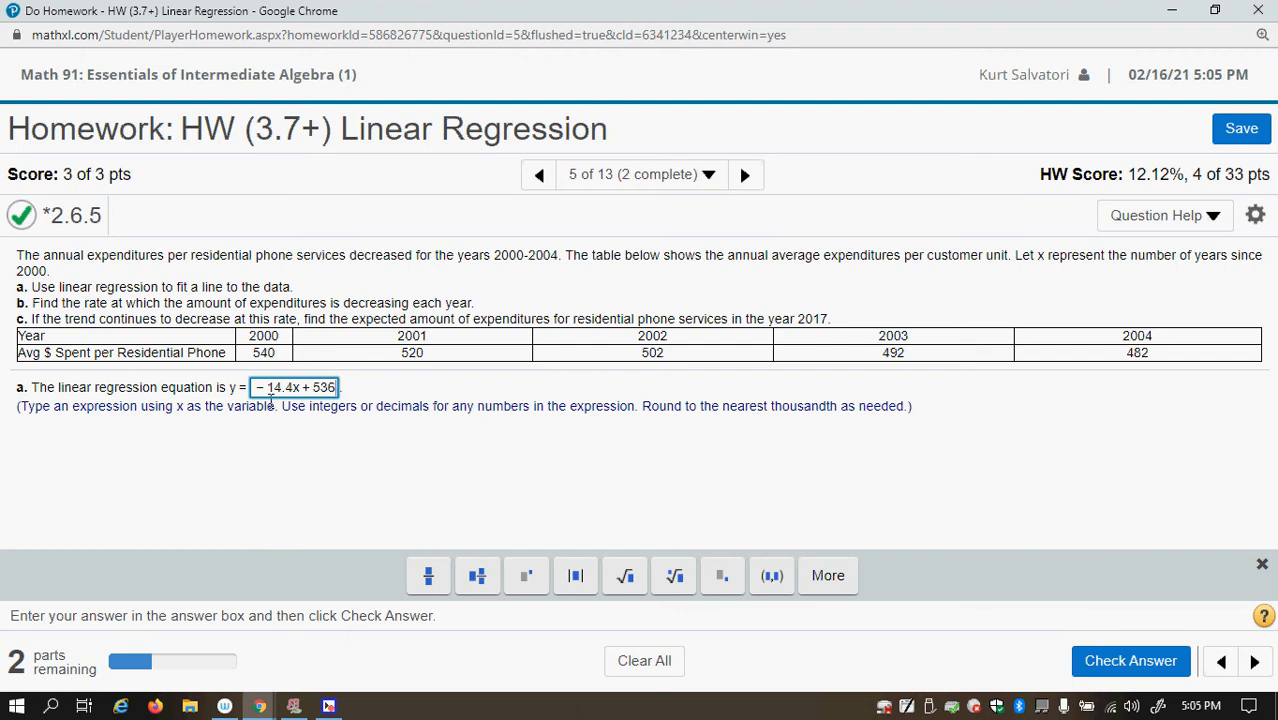
left_click(1102, 668)
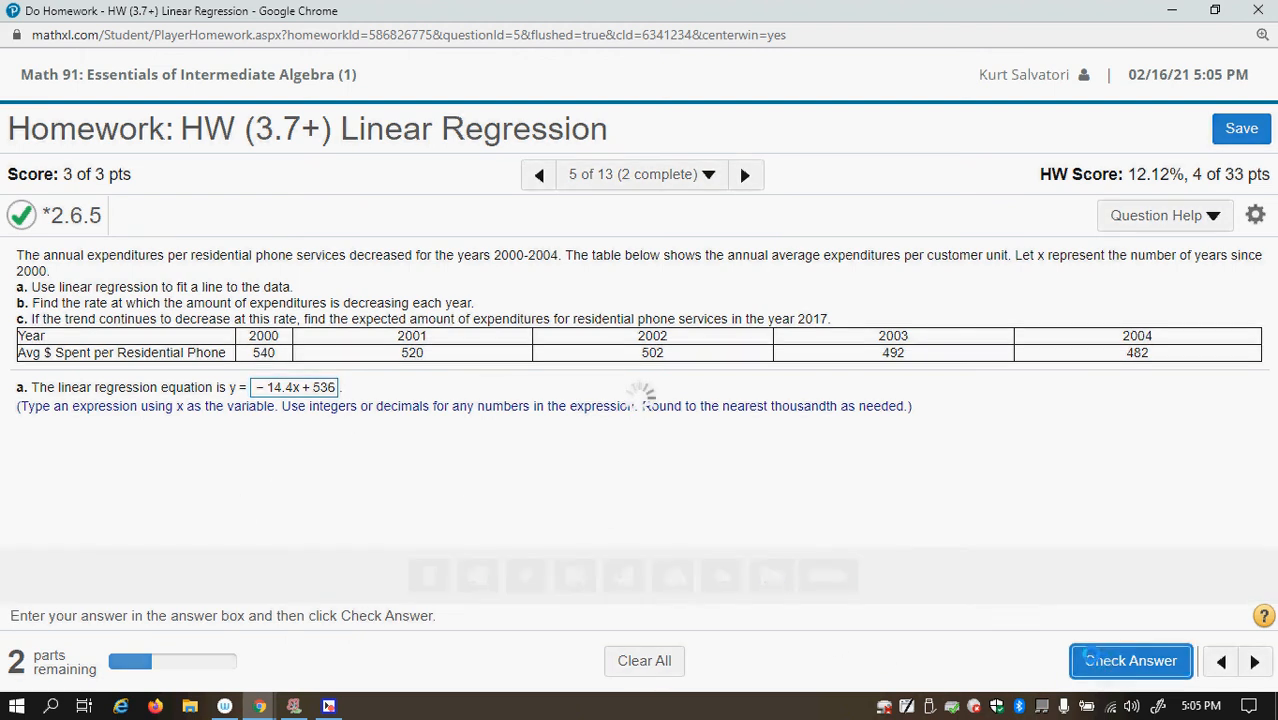
left_click(639, 472)
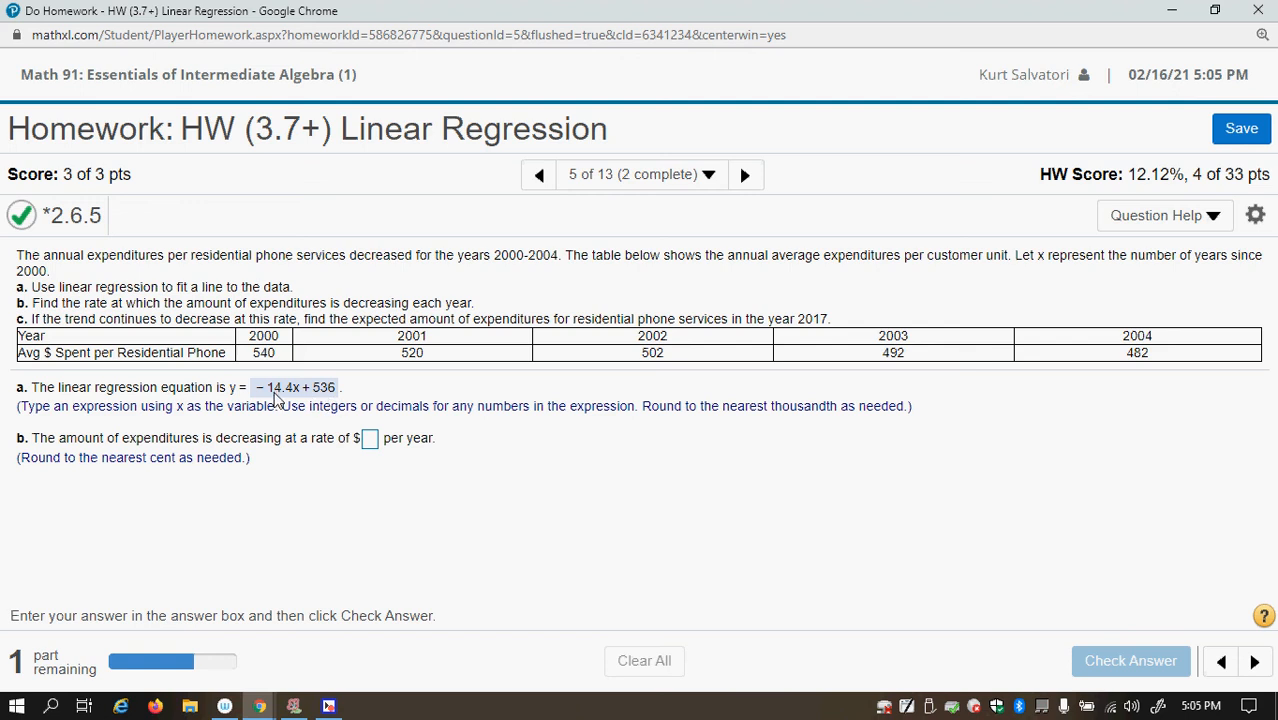
- Submit 14.4 as the yearly rate of decrease in part b and dismiss the feedback
left_click(369, 443)
type("1")
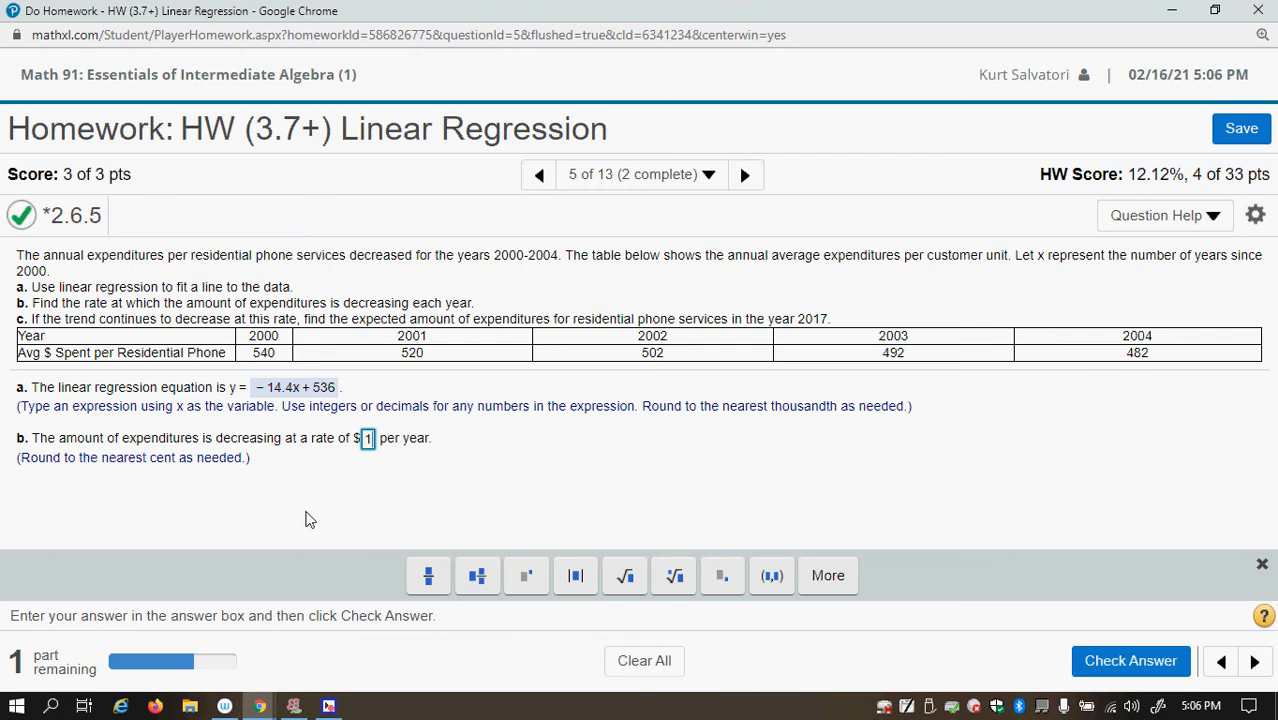
type("4.4")
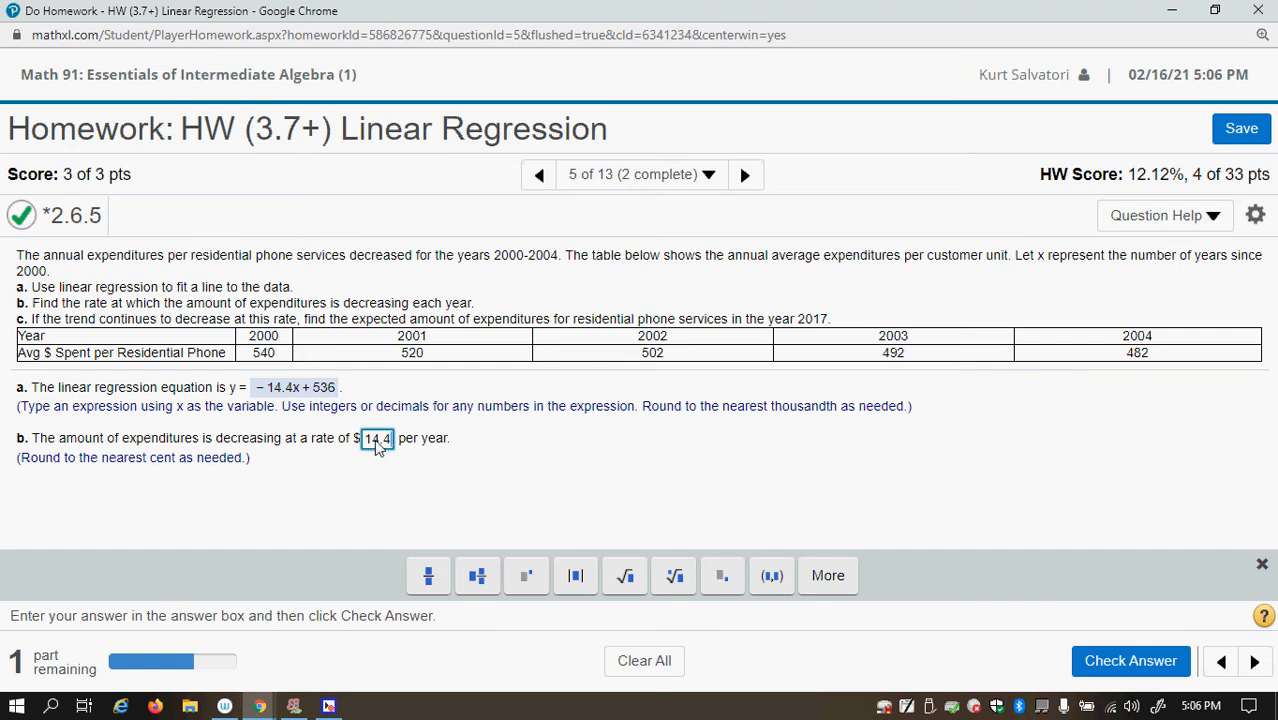
left_click(1130, 661)
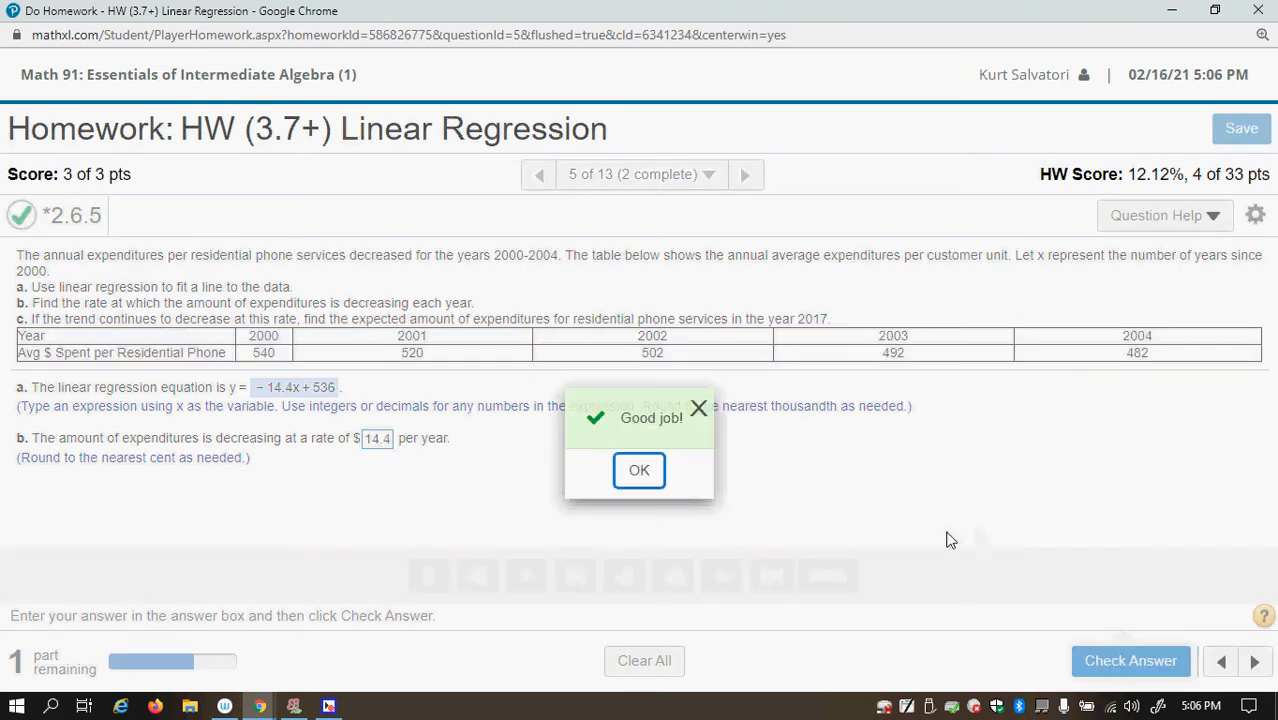
left_click(640, 479)
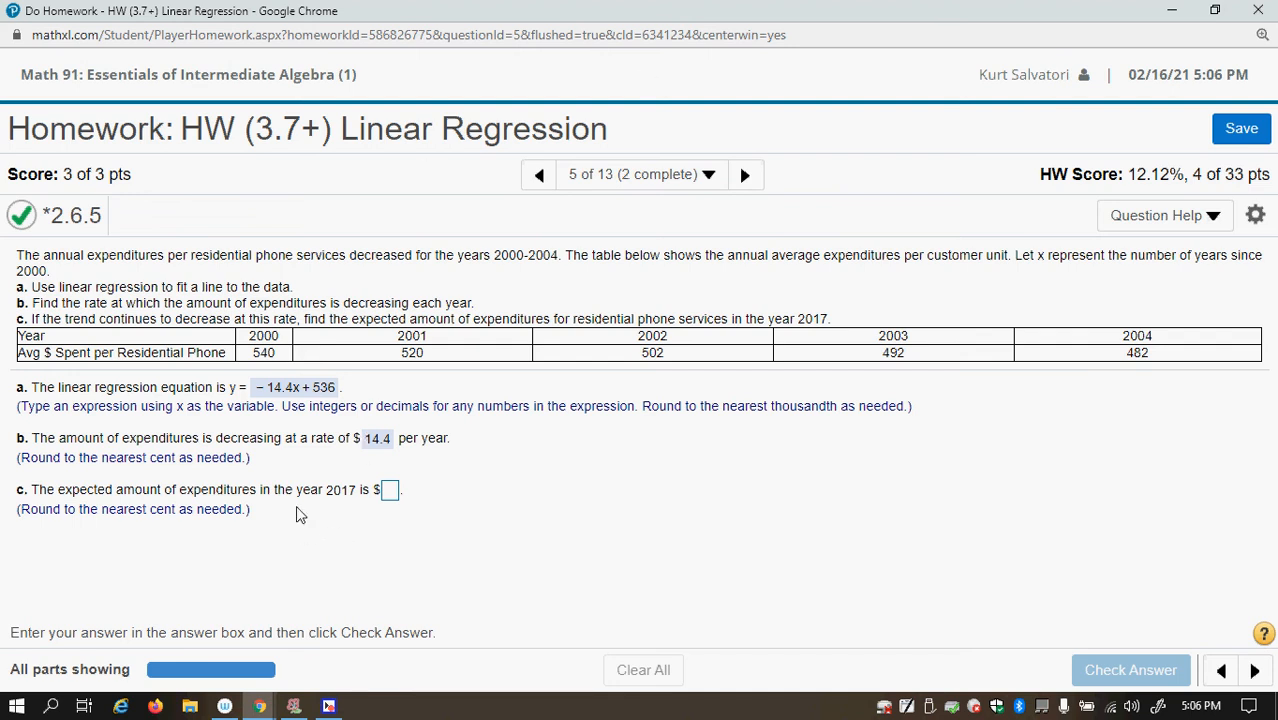
- Switch to the Desmos calculator and enter the line y = -14.4x + 546 in a new expression below the regression
left_click(259, 706)
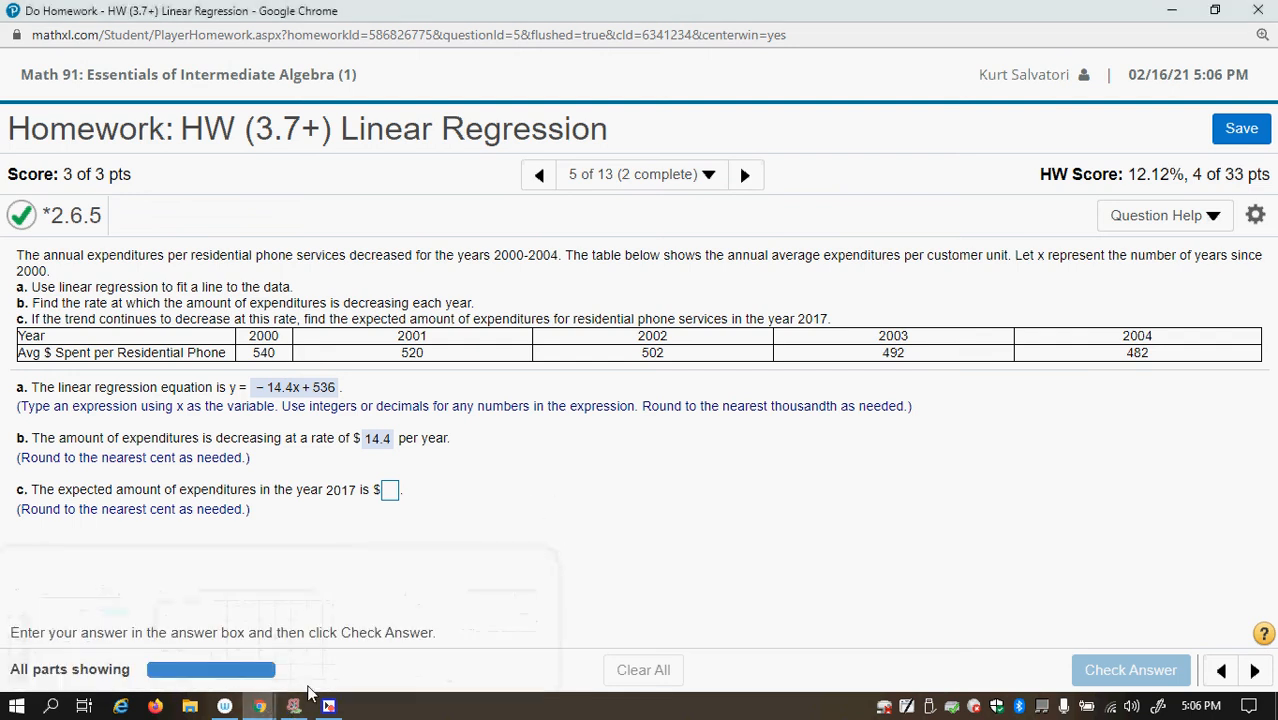
mouse_move(259, 706)
left_click(245, 640)
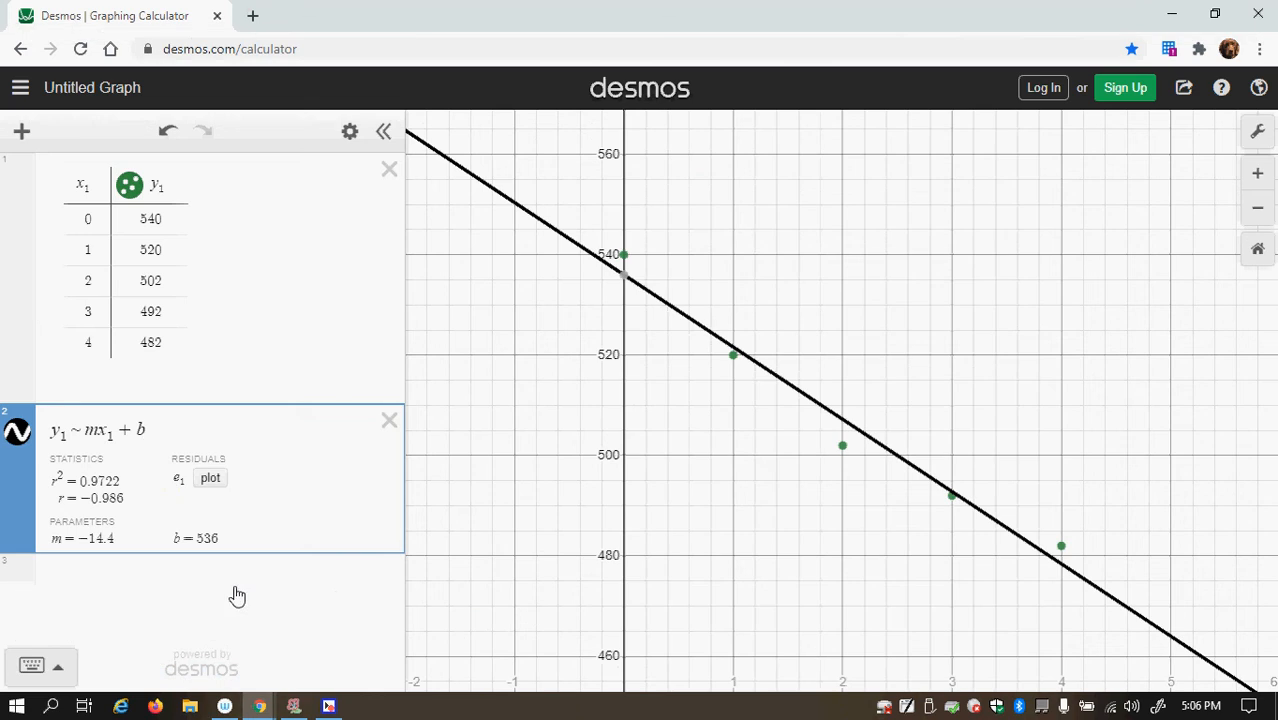
left_click(127, 592)
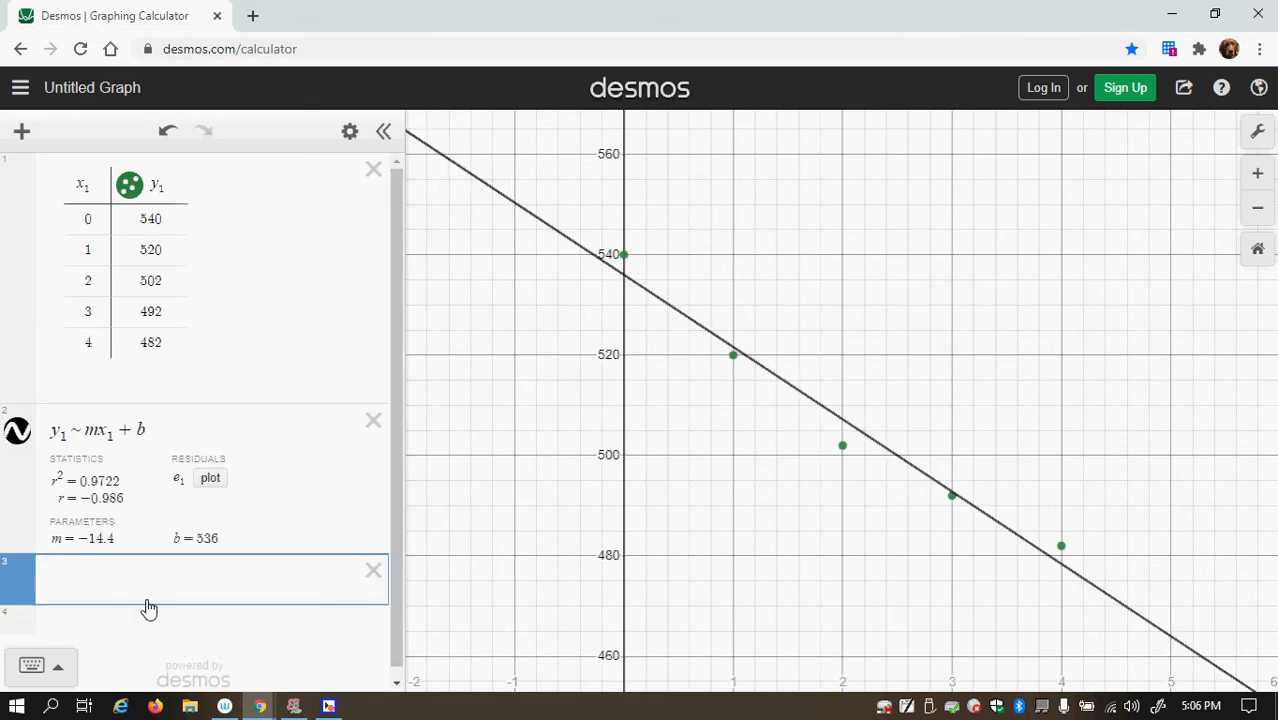
type("y")
type("=")
type("-")
type("14.")
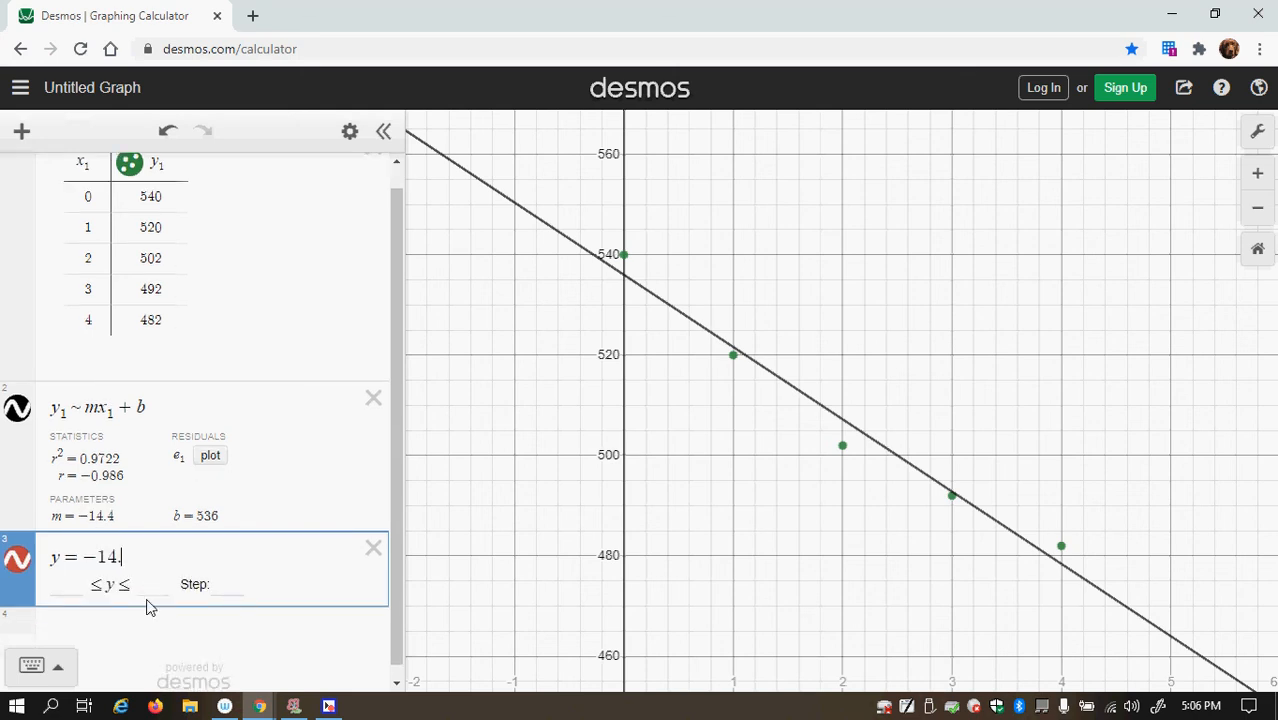
type("4x+")
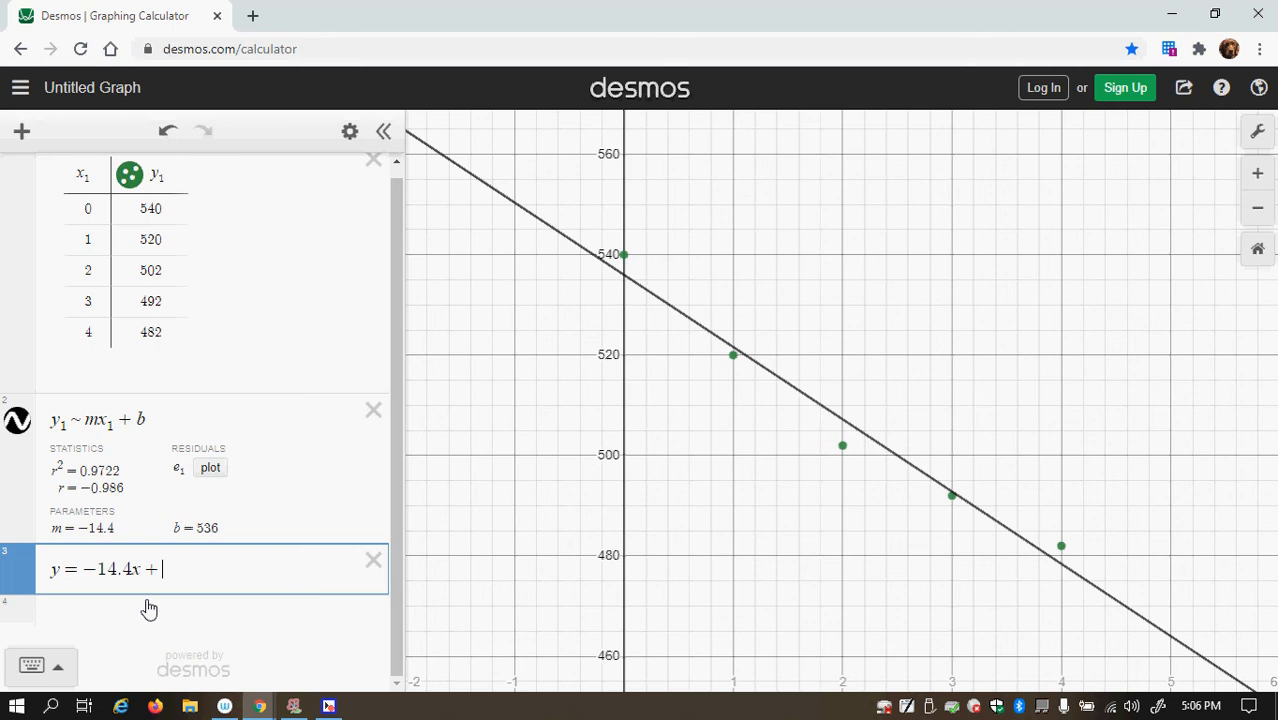
type("546")
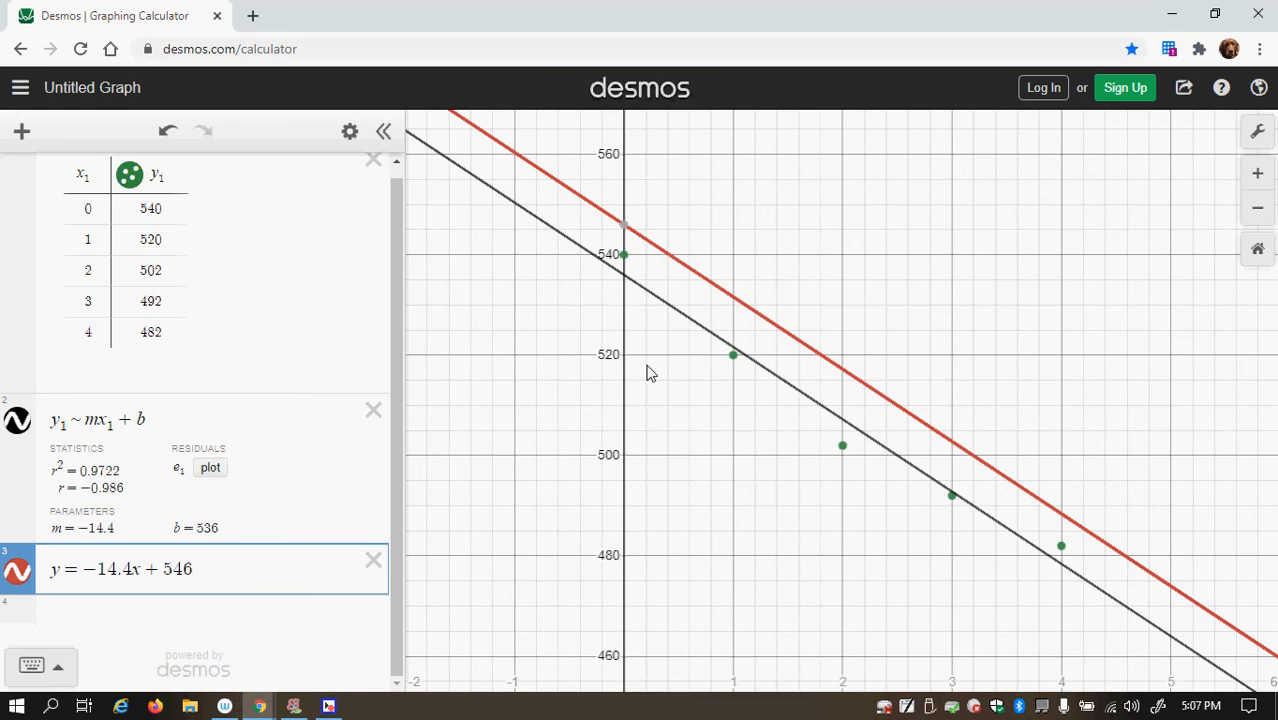
- Correct the constant term of the newly entered line equation to 536
left_click(181, 569)
key("BackSpace")
type("3")
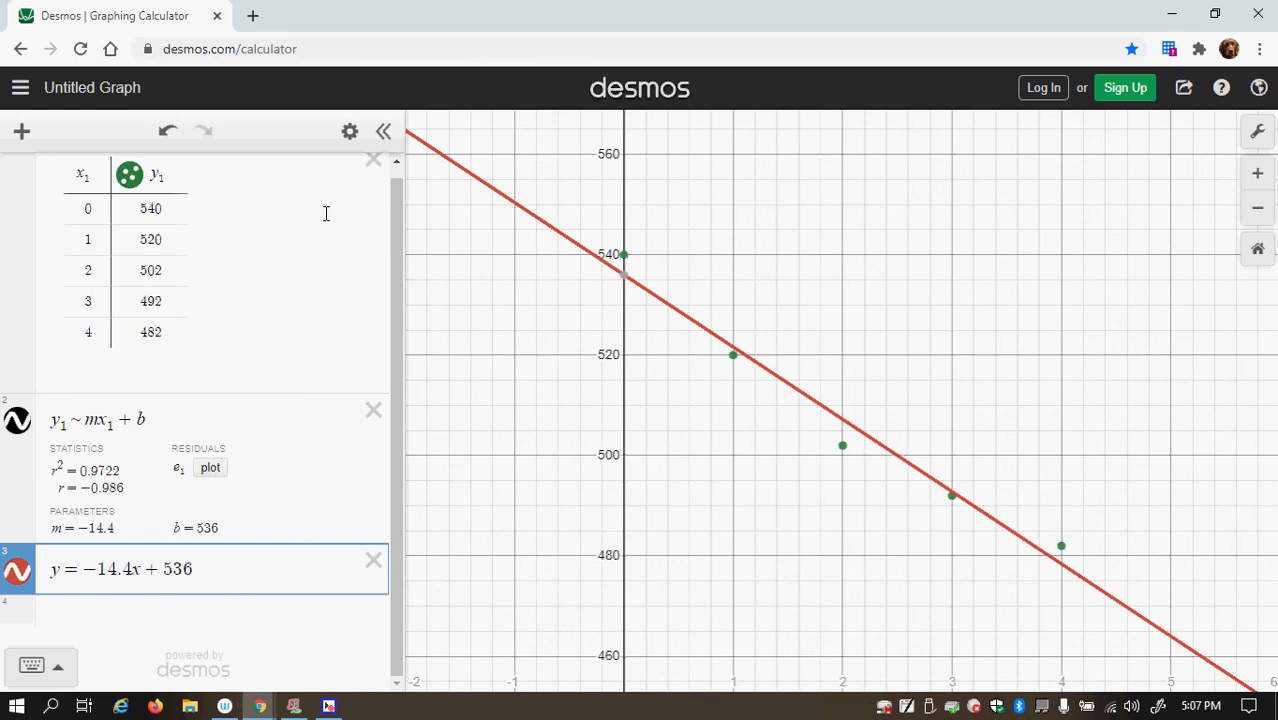
- Convert the line equation into a table of values and add a row for x = 17
left_click(348, 133)
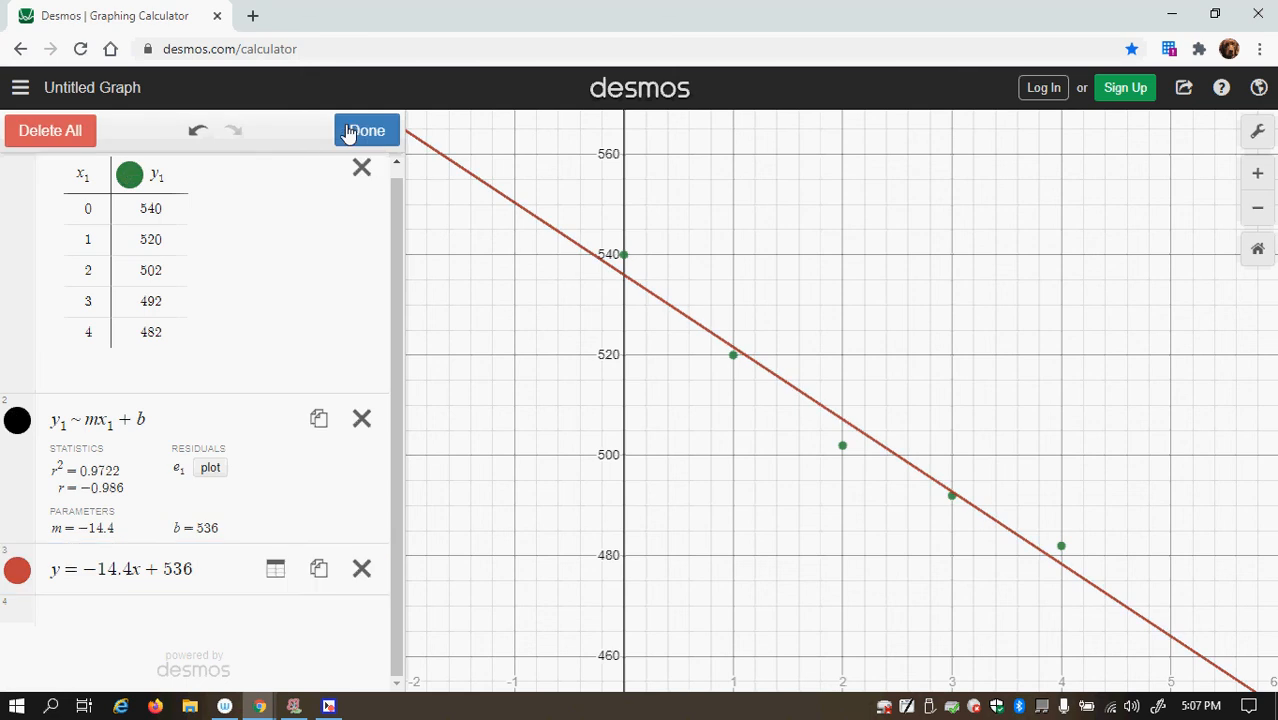
left_click(274, 576)
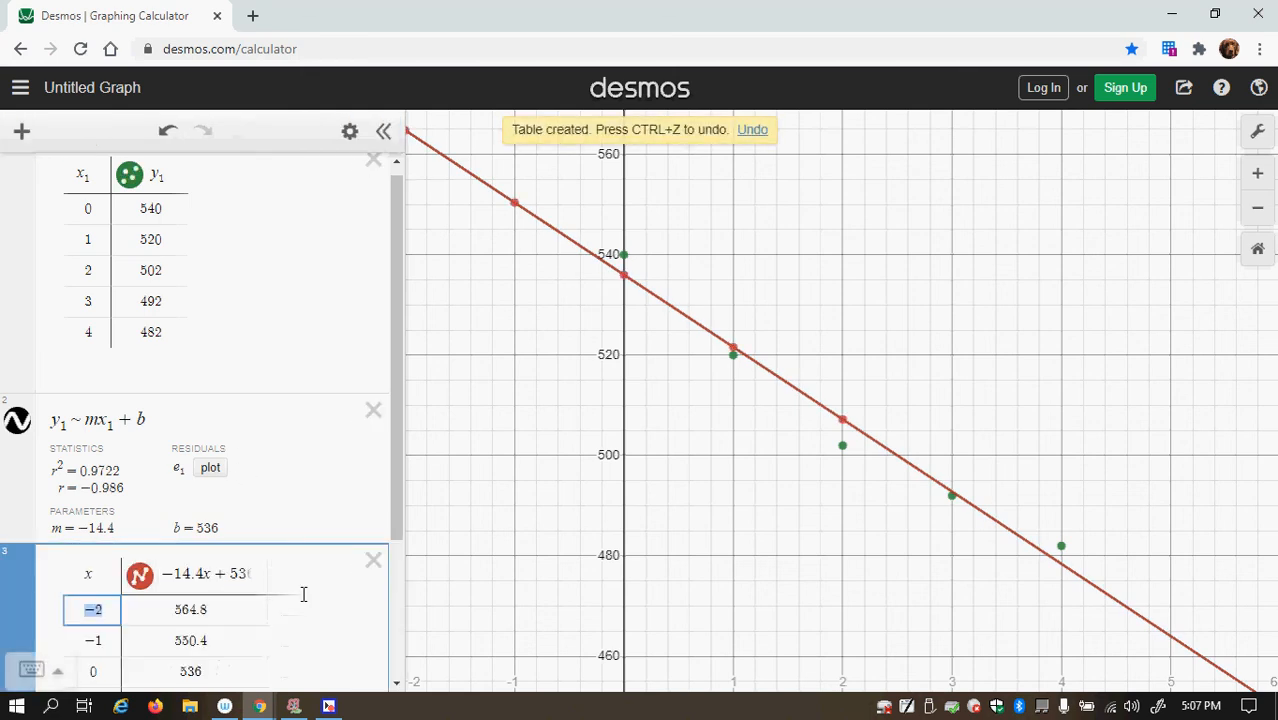
left_click(118, 569)
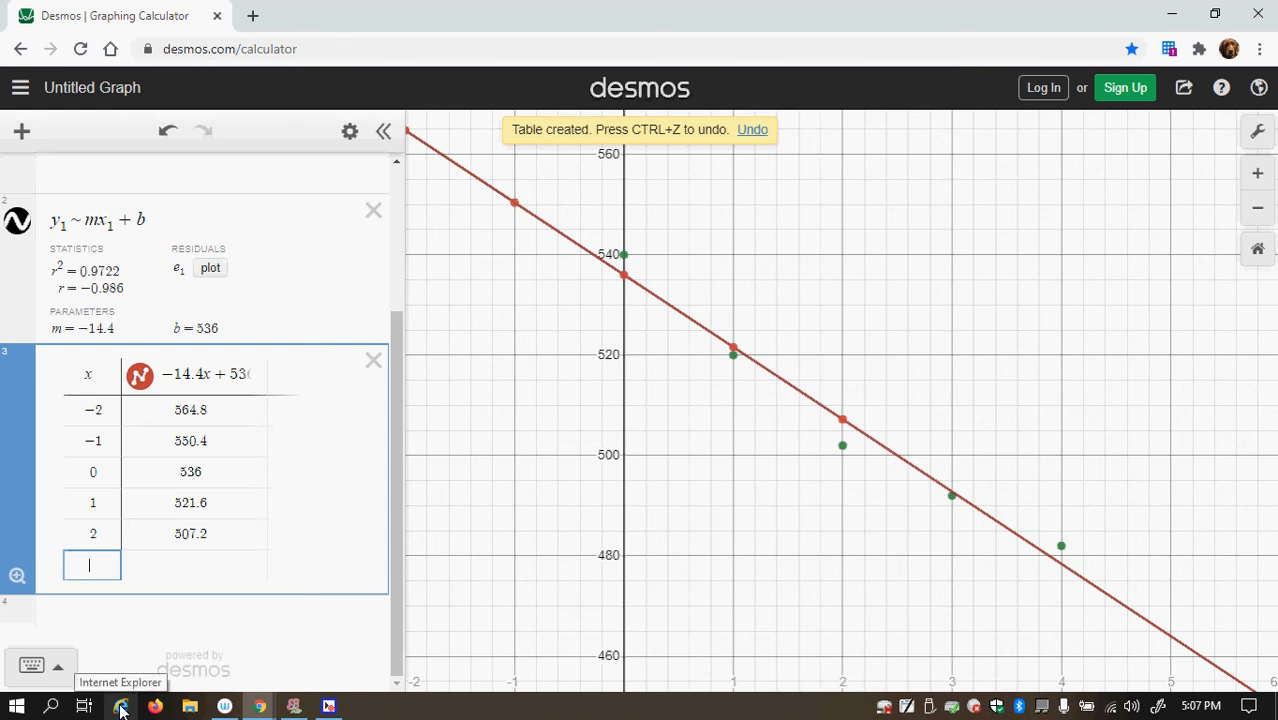
type("17")
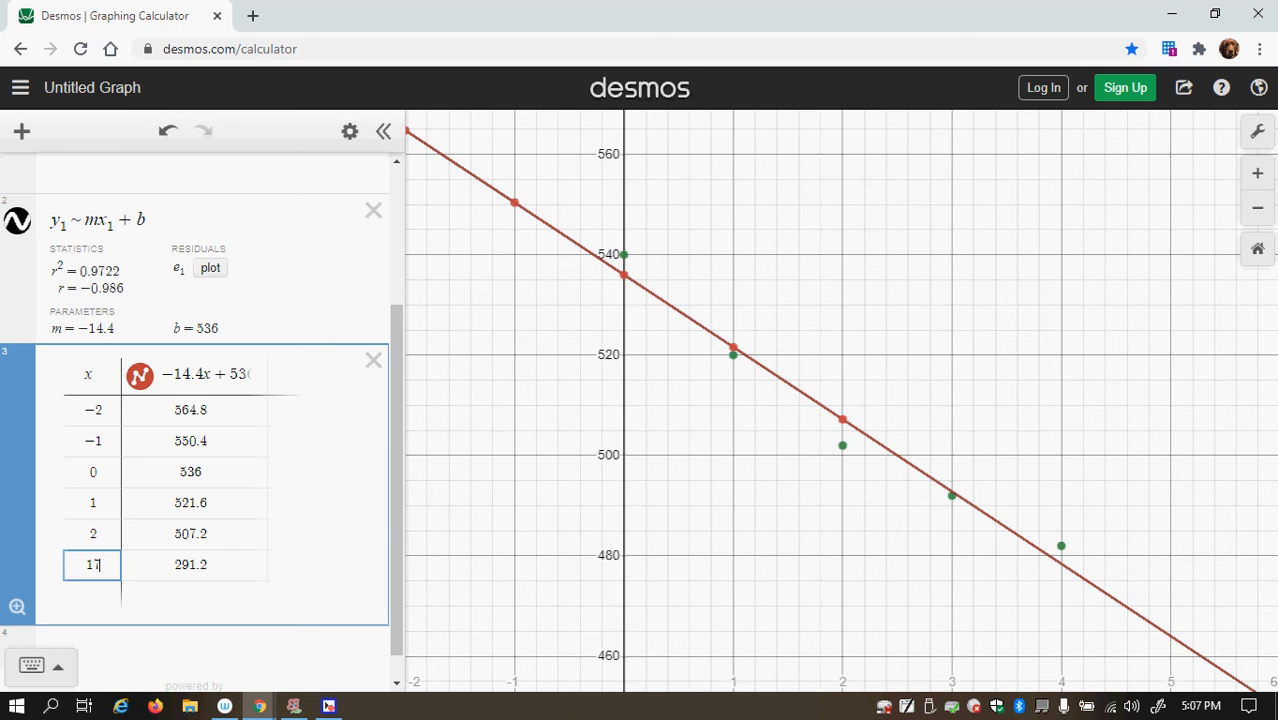
- Switch to the MathXL homework and submit 291.2 as the expected 2017 expenditure in part c
left_click(259, 706)
left_click(459, 621)
left_click(390, 489)
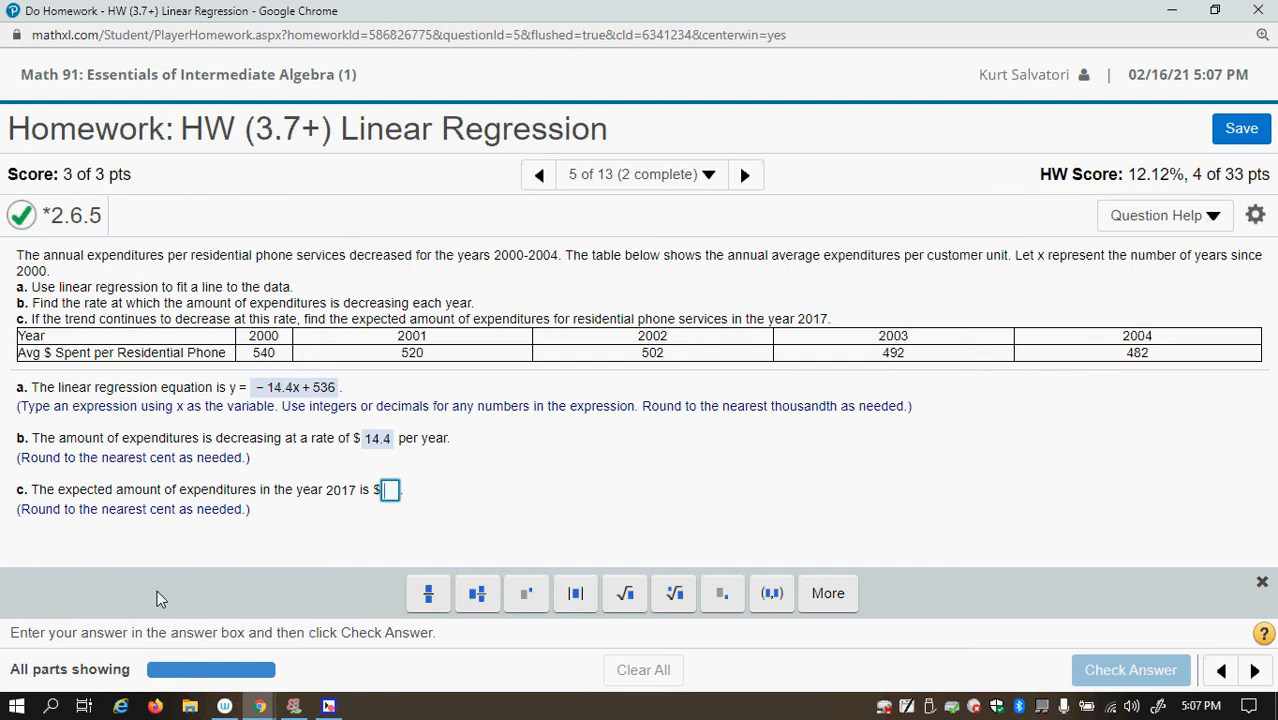
type("291")
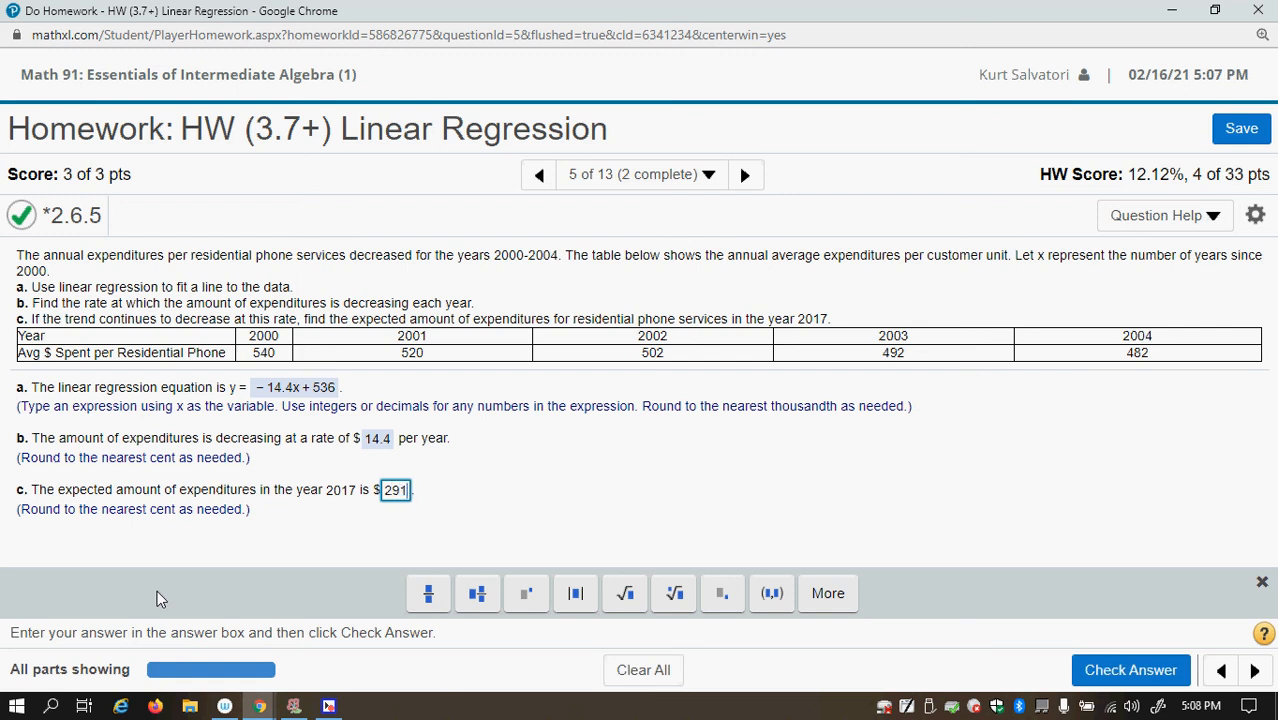
type(".2")
left_click(1130, 670)
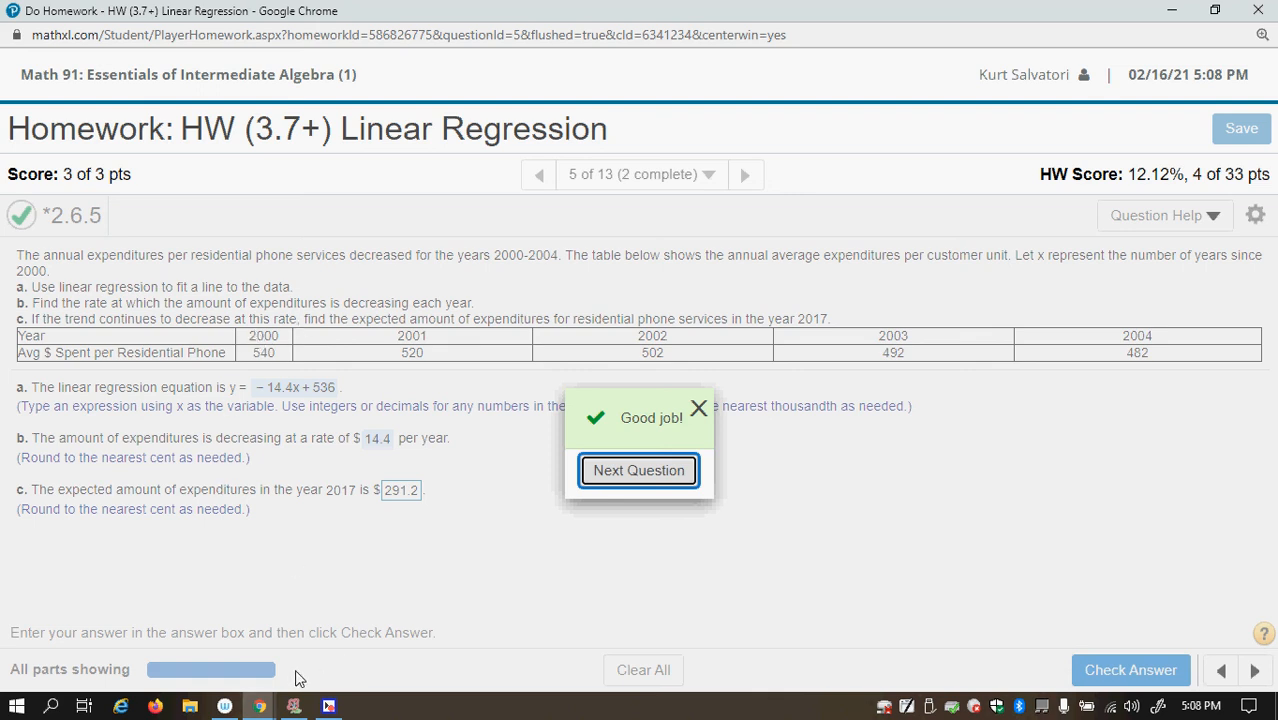
left_click(328, 706)
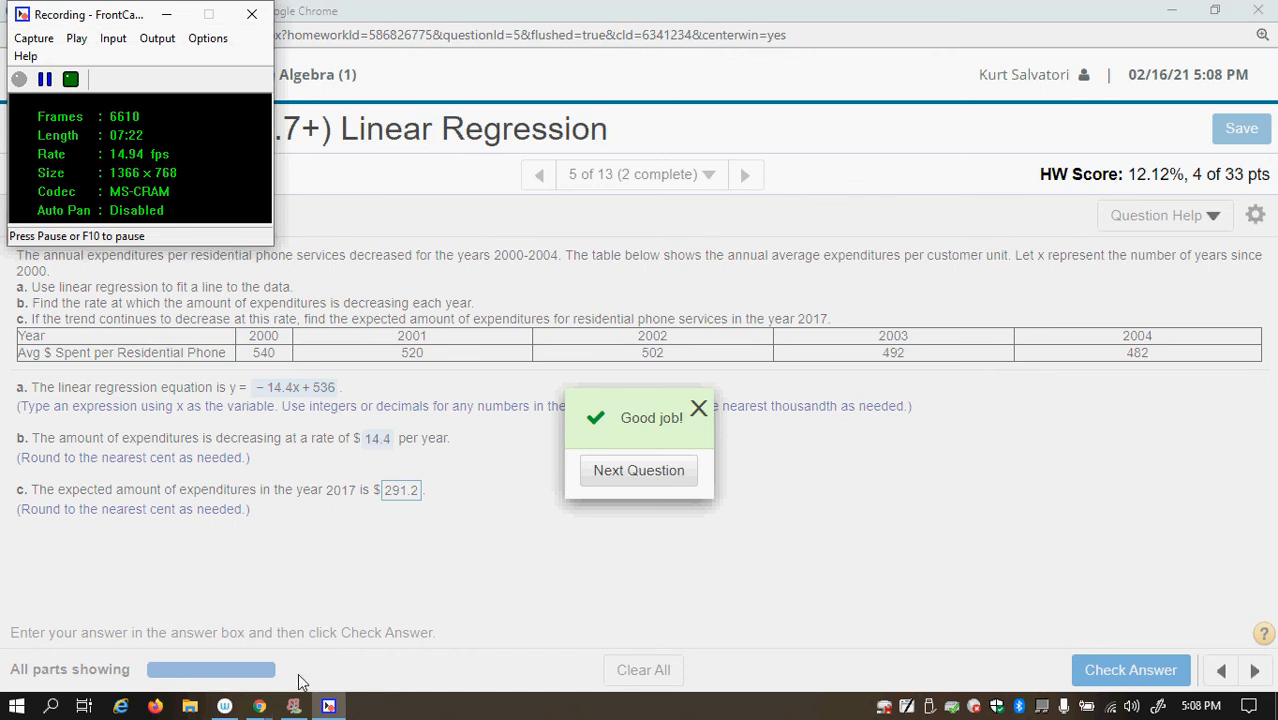
left_click(293, 706)
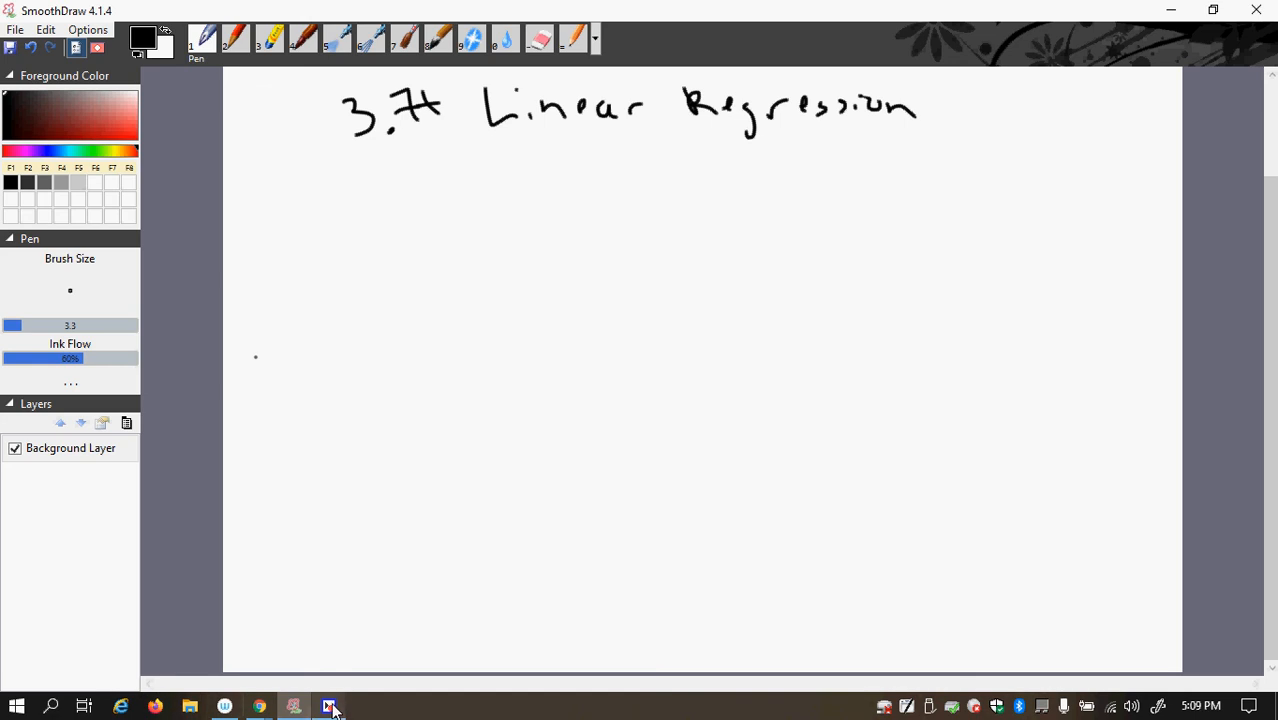
left_click(294, 706)
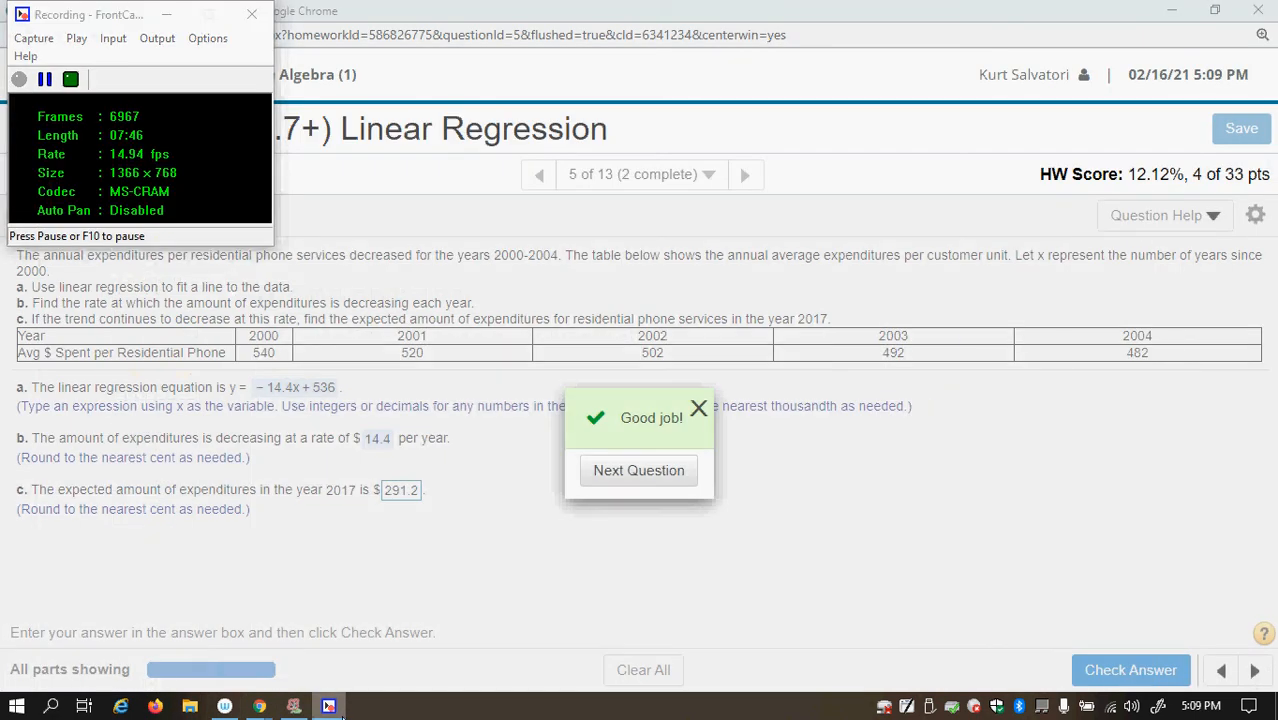
left_click(468, 588)
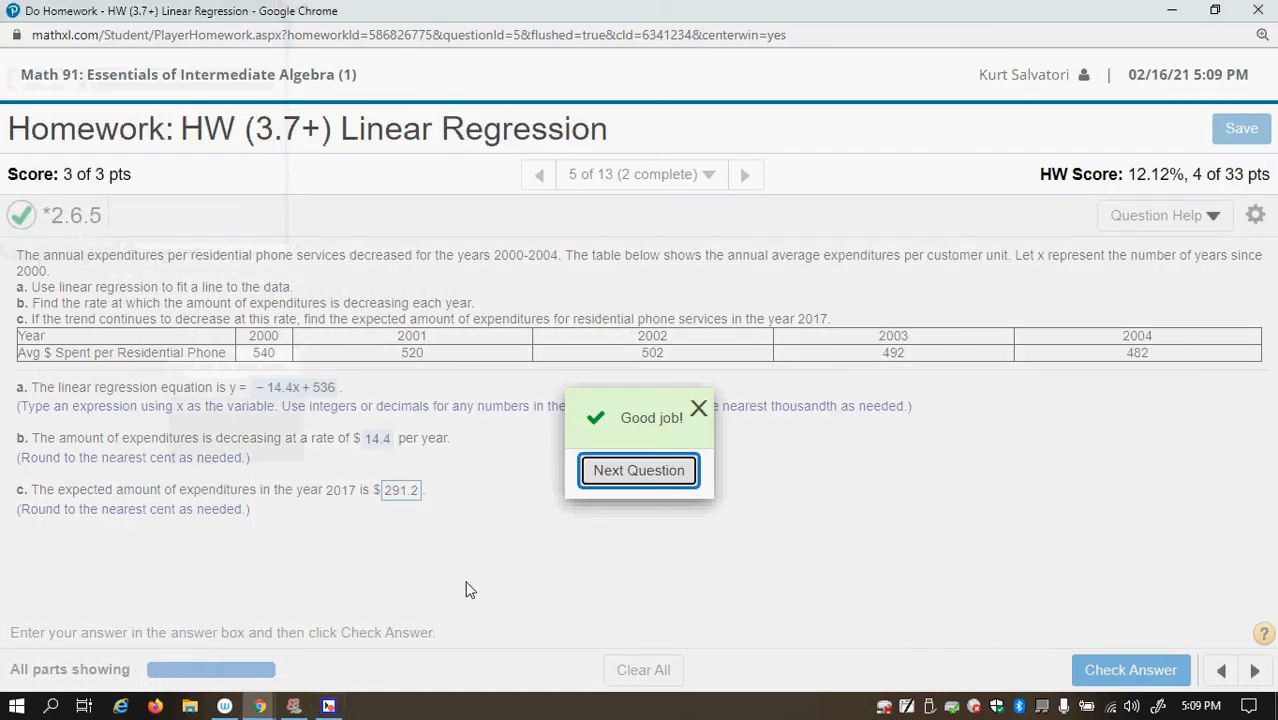
left_click(294, 706)
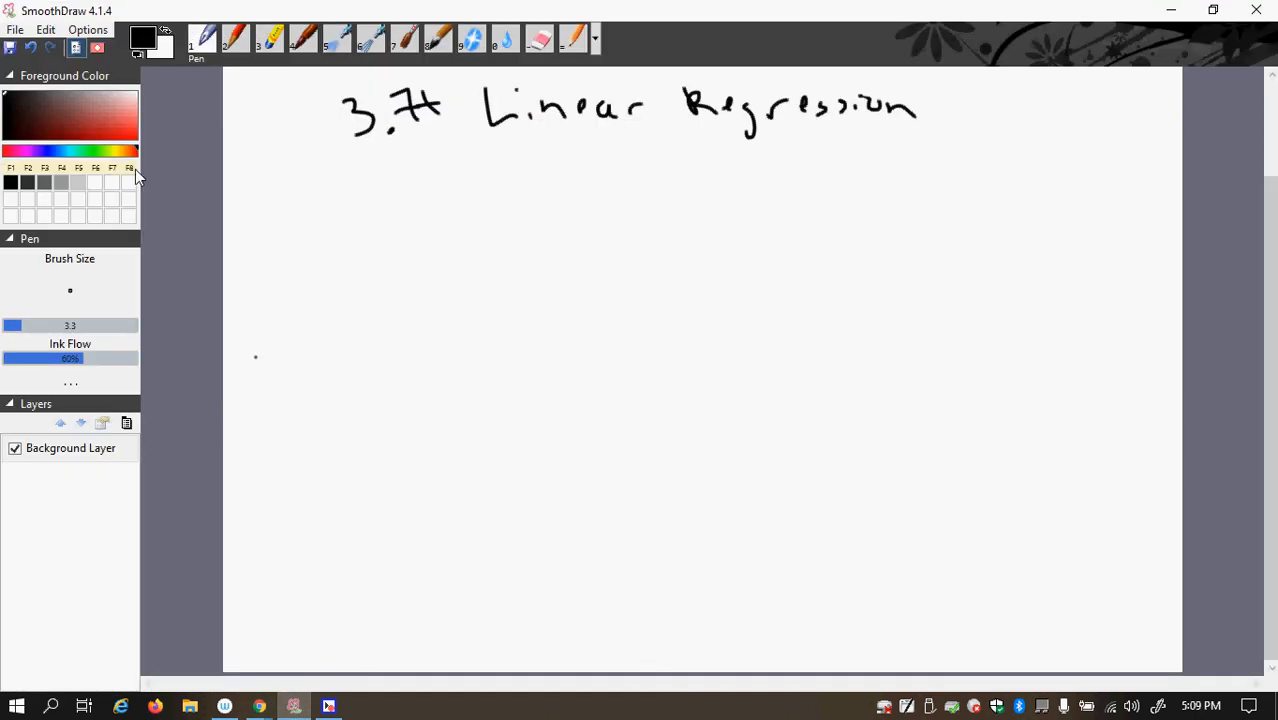
left_click(328, 706)
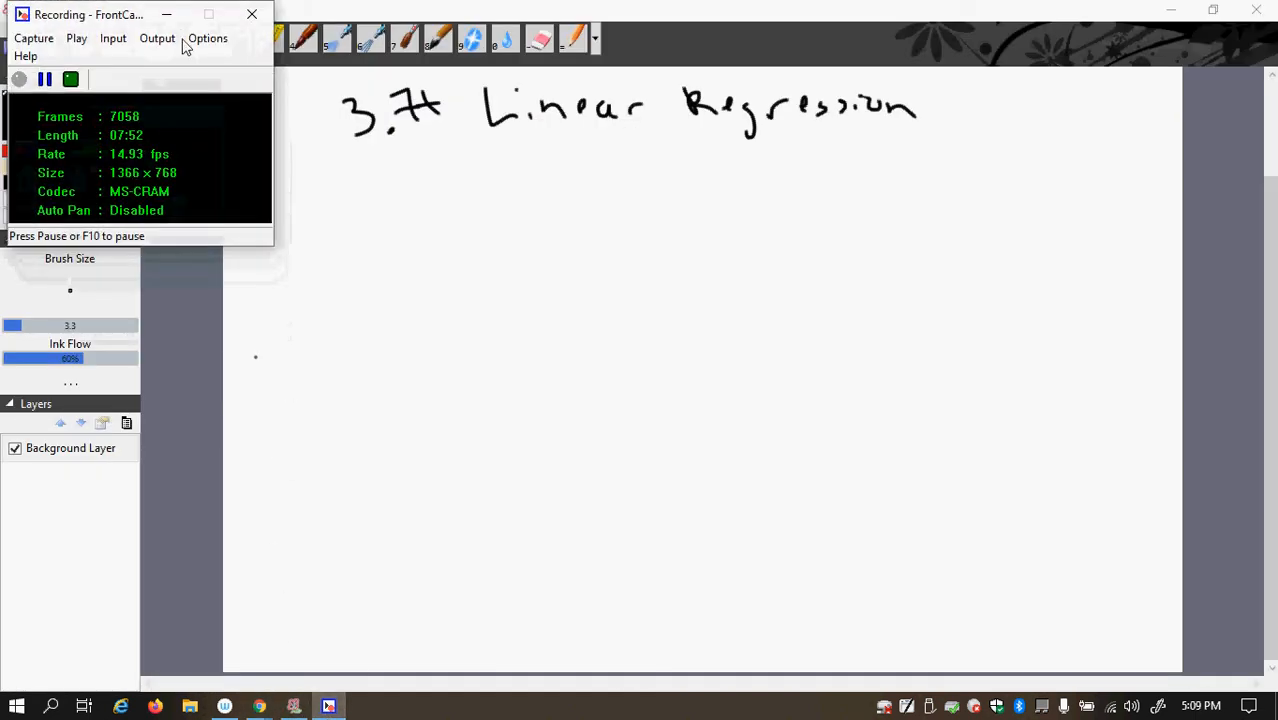